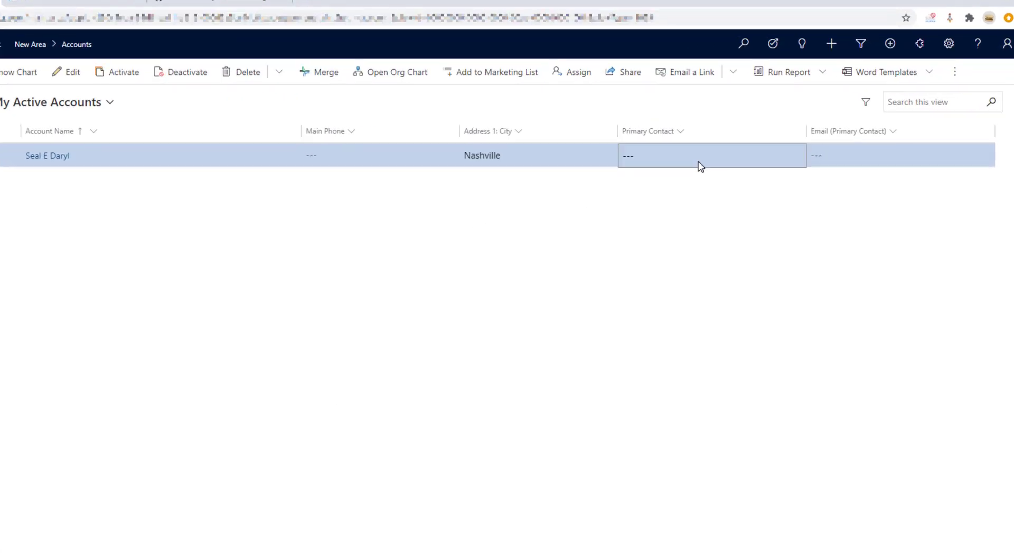
Filter the Primary Contact column with Equals and look up contacts starting with "W" to examine the suggested matches.
click(681, 131)
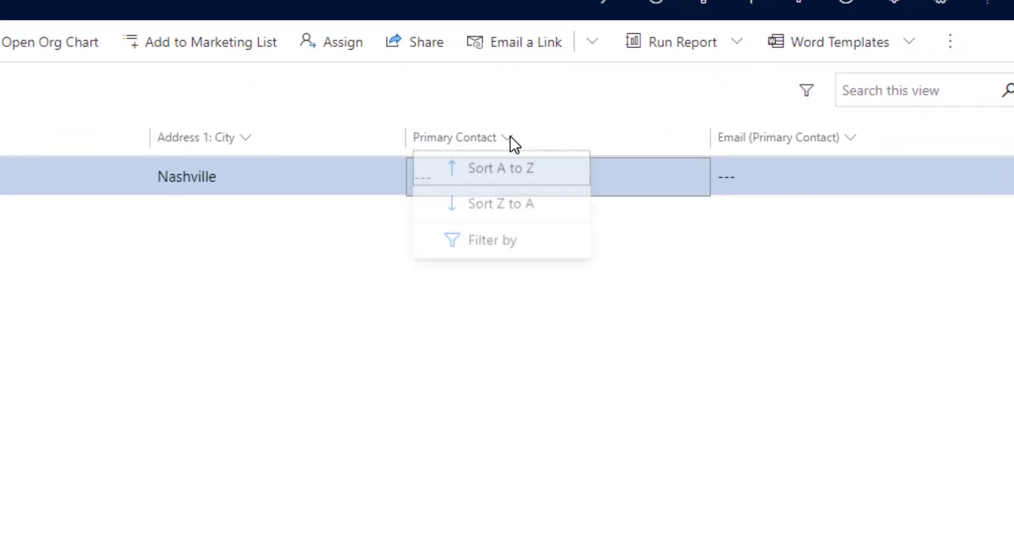
click(491, 245)
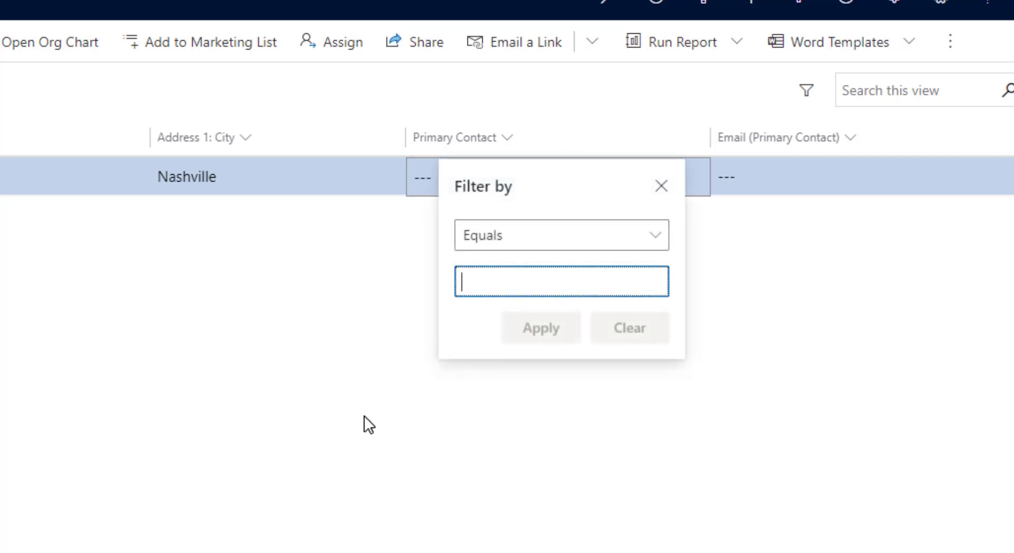
click(592, 283)
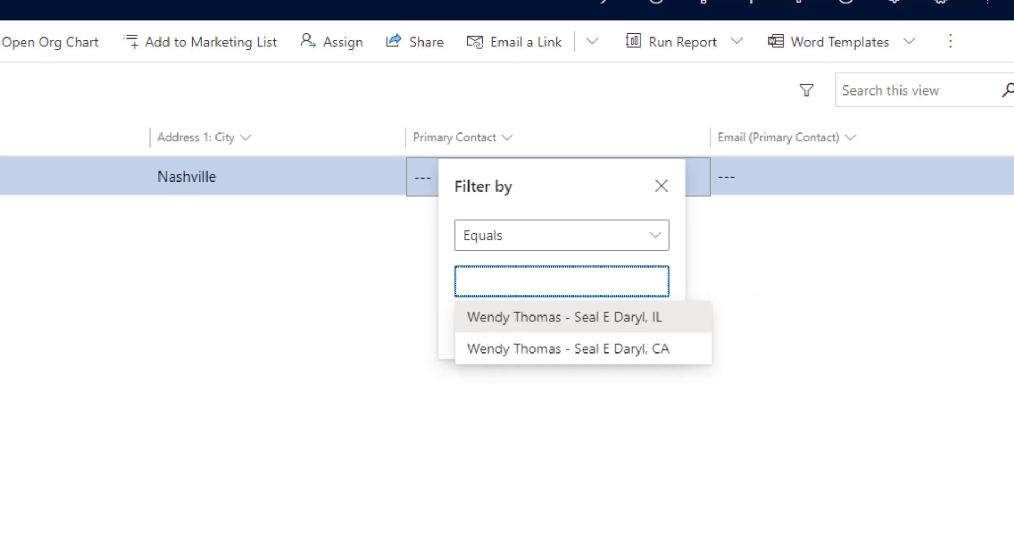
click(582, 276)
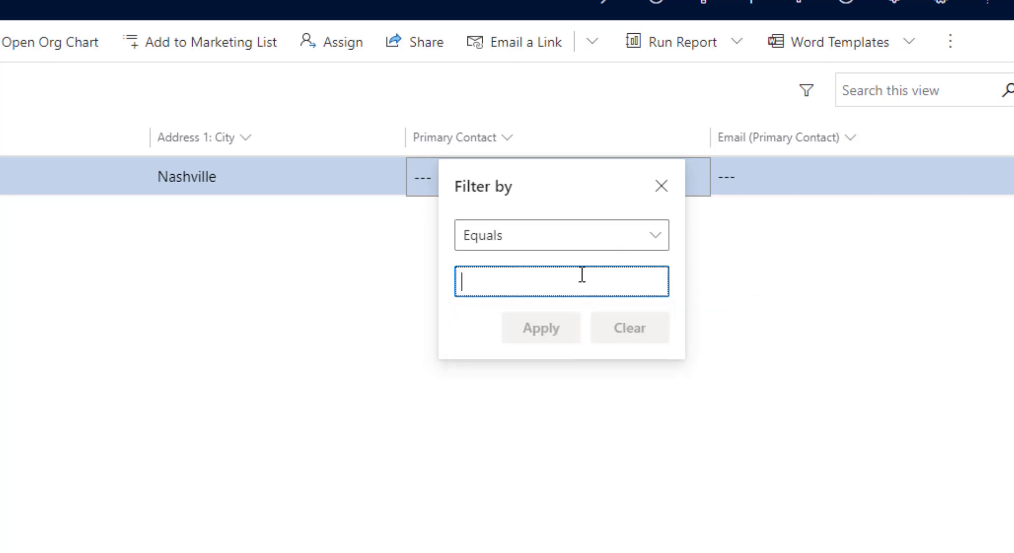
text(W)
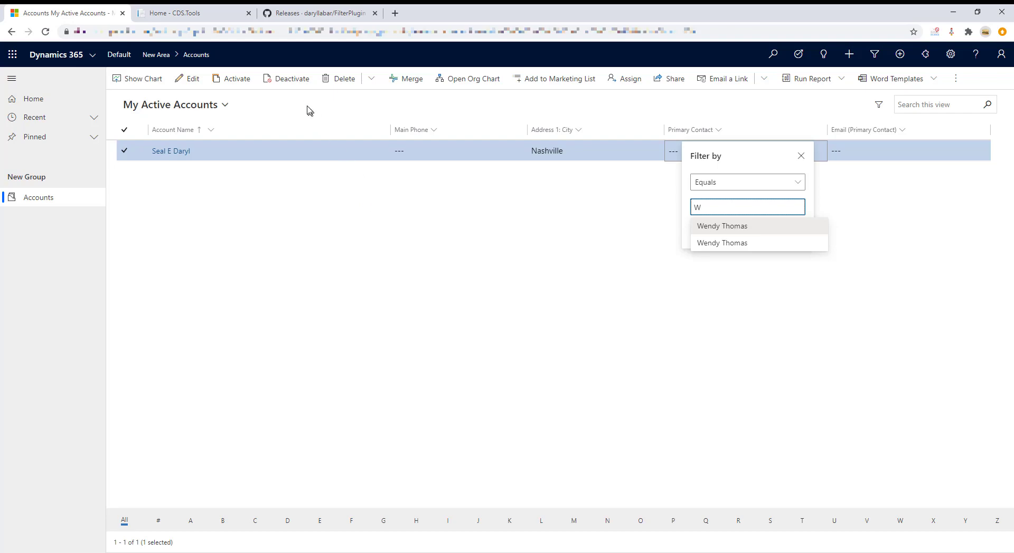
Open the SDK Tools download page on the CDS.Tools site and review the download options and unblock instructions.
click(191, 11)
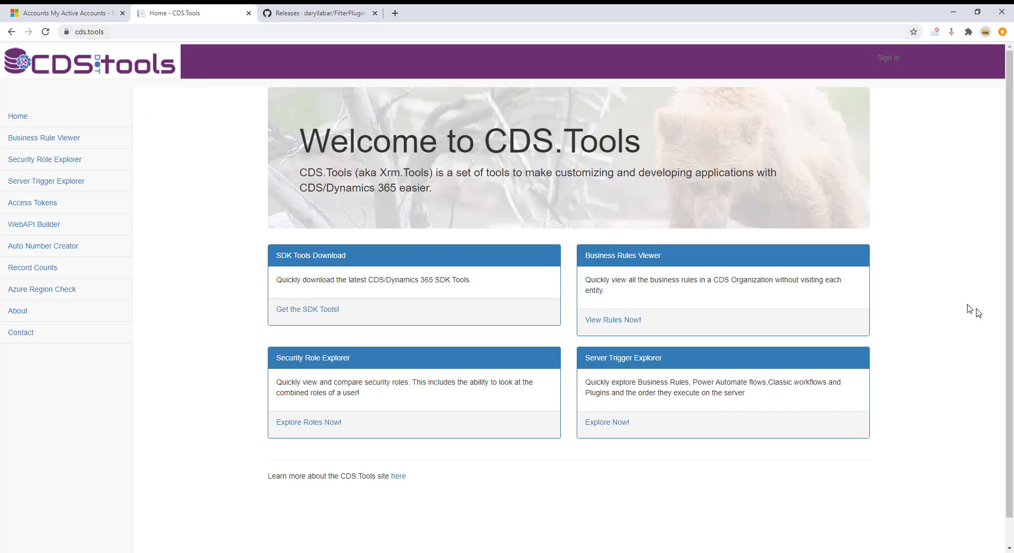
click(300, 313)
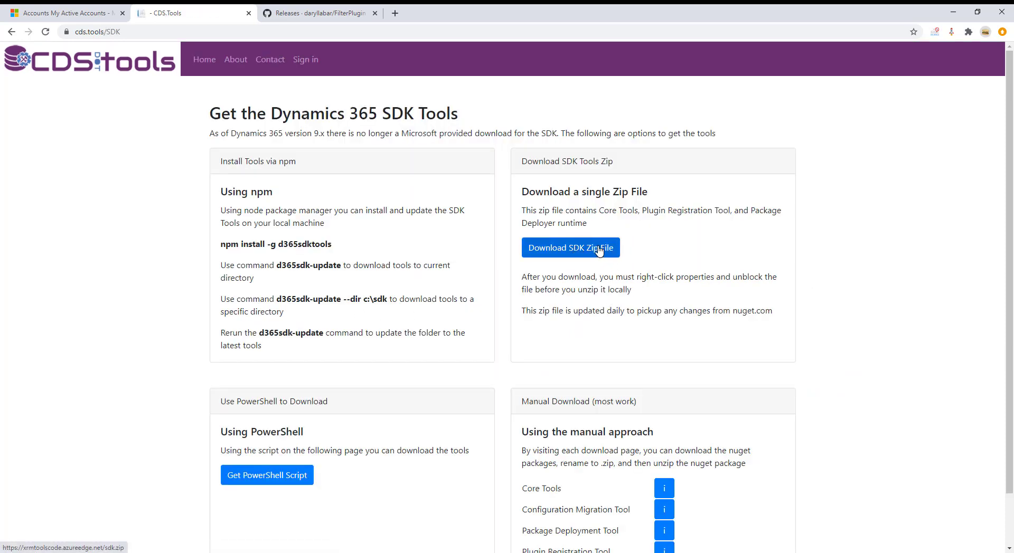
drag(631, 290, 517, 286)
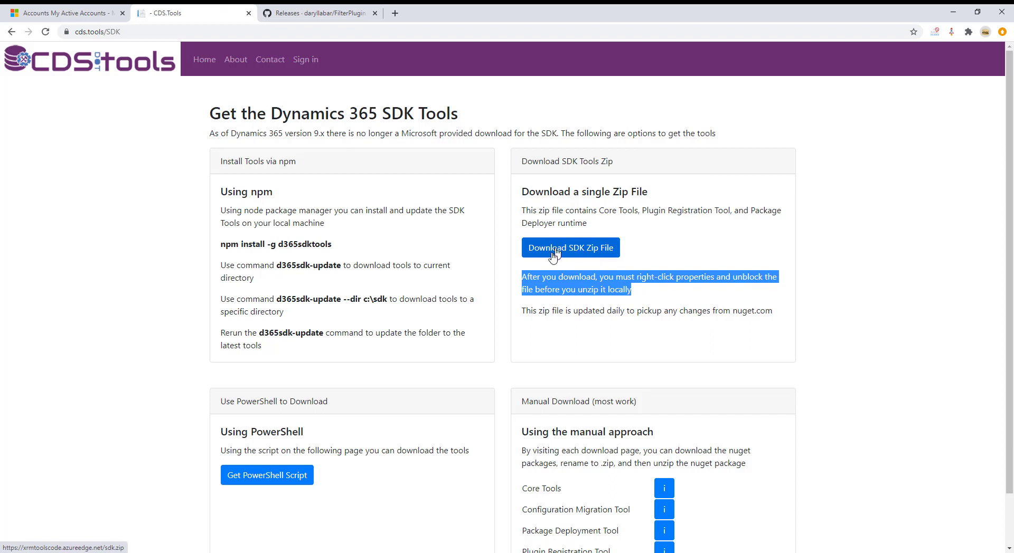
scroll(368, 467, down, 2)
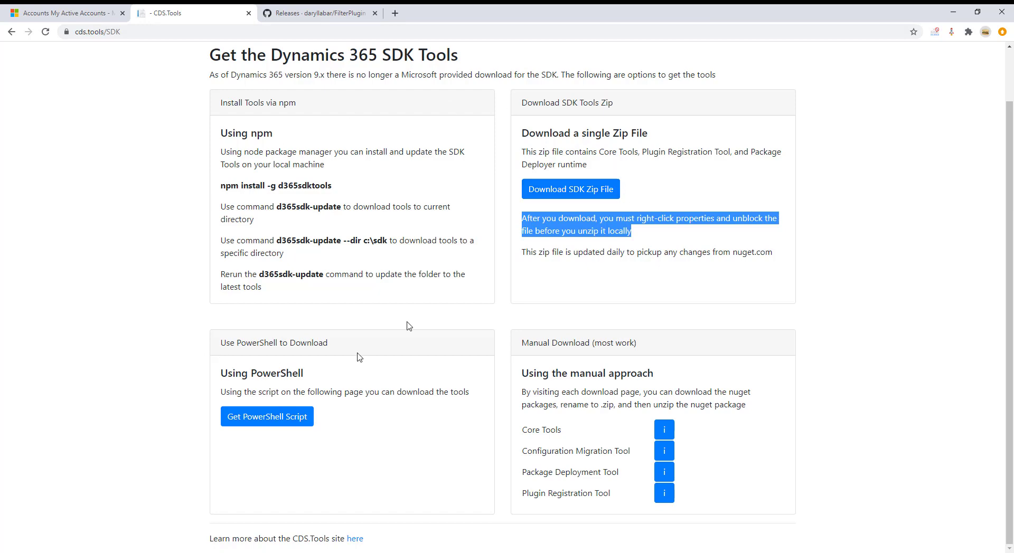
Search the web for the plugin author's filterplugin project and open the FilterPlugin repository on GitHub.
click(322, 11)
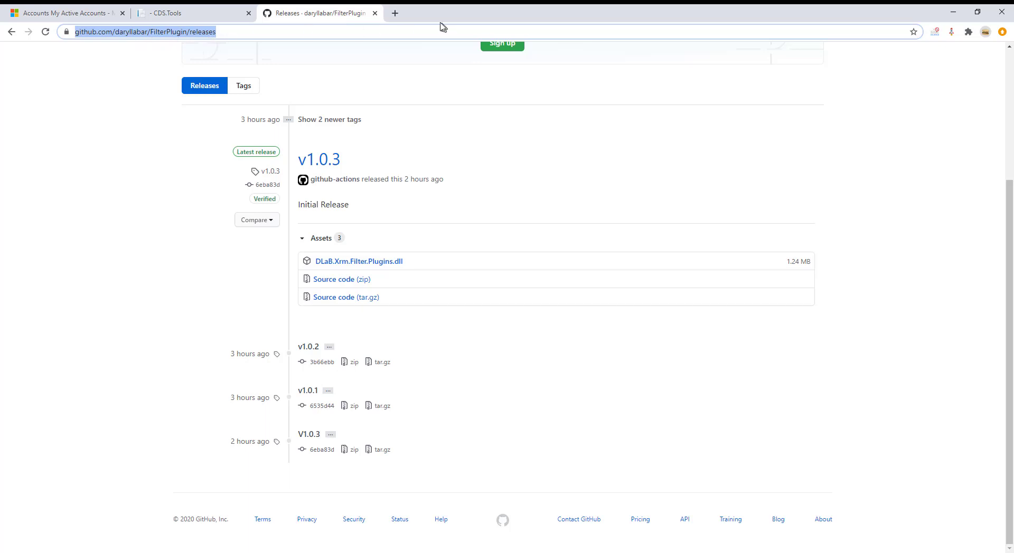
click(395, 13)
text(dary)
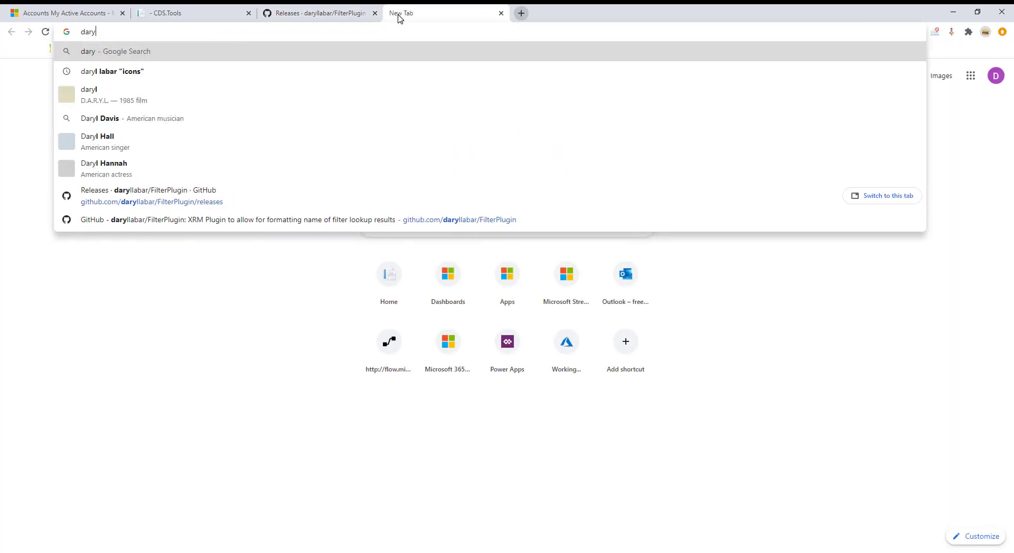
text(llabar filterplugin)
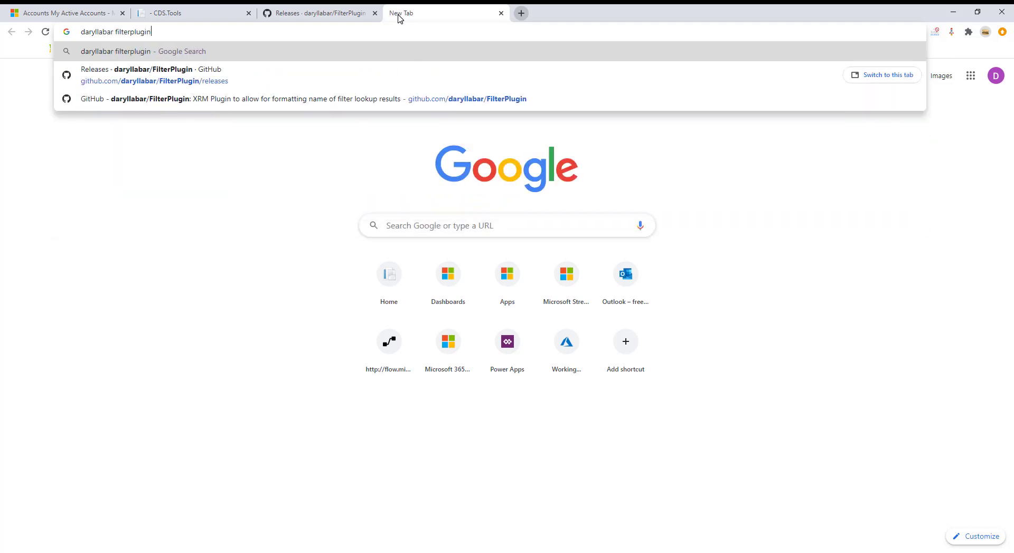
key(Return)
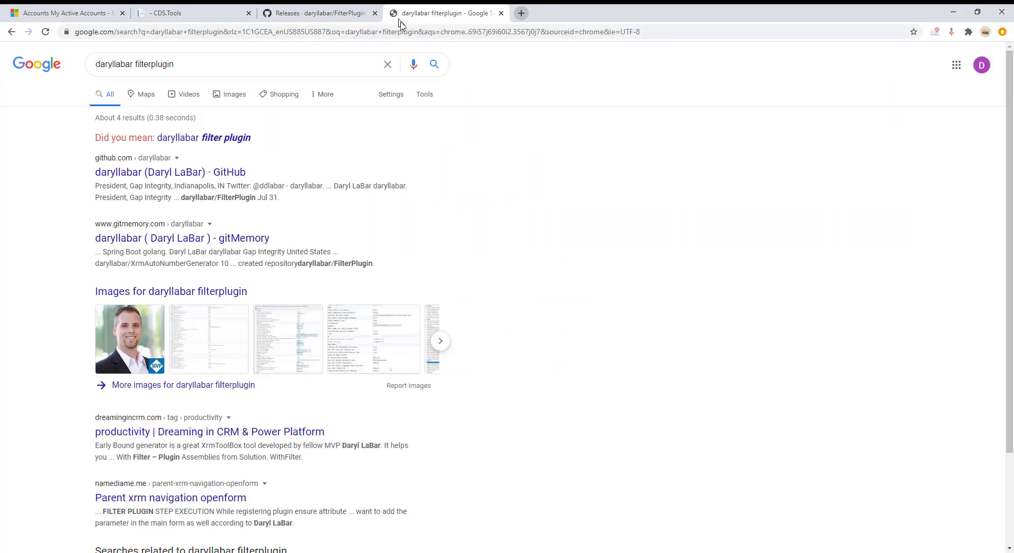
click(172, 174)
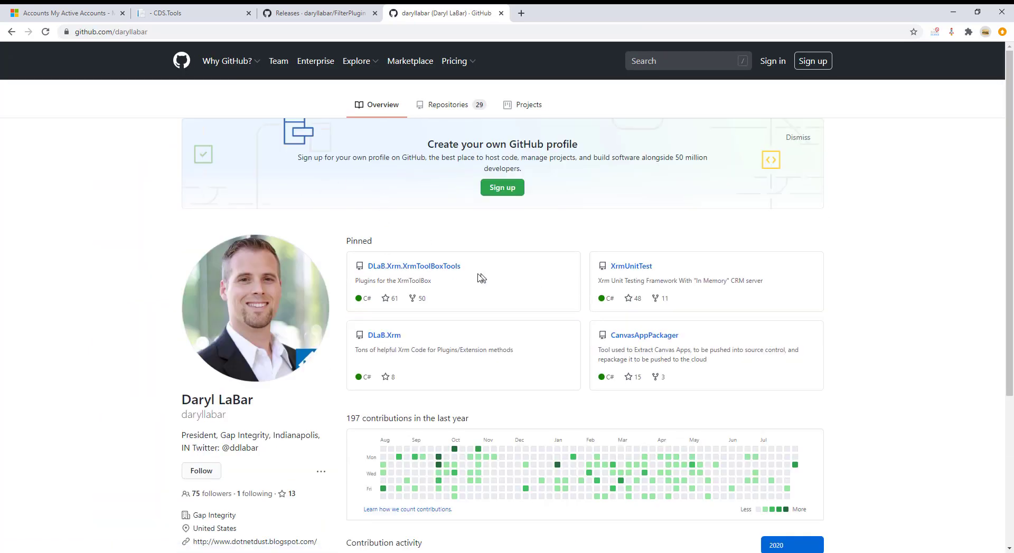
click(448, 107)
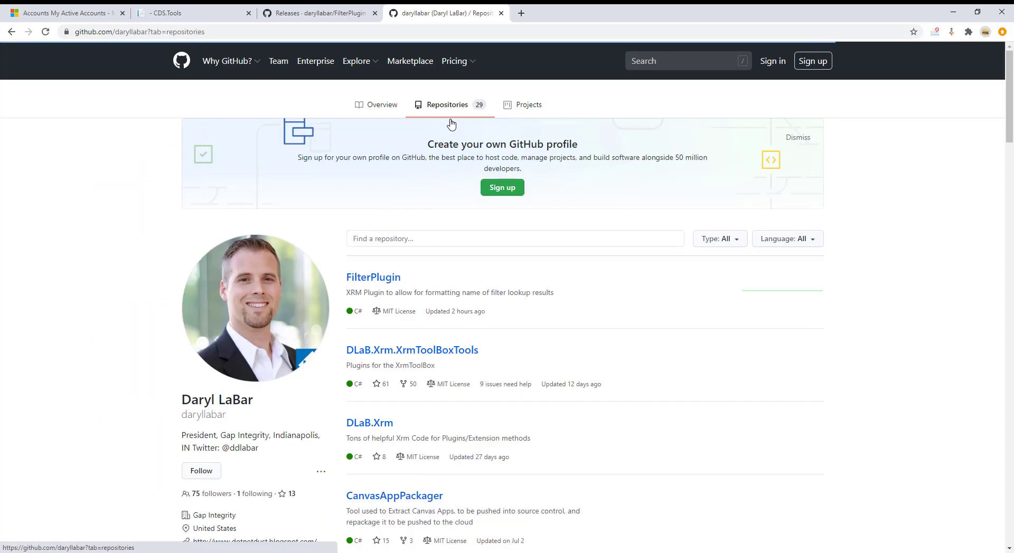
click(366, 284)
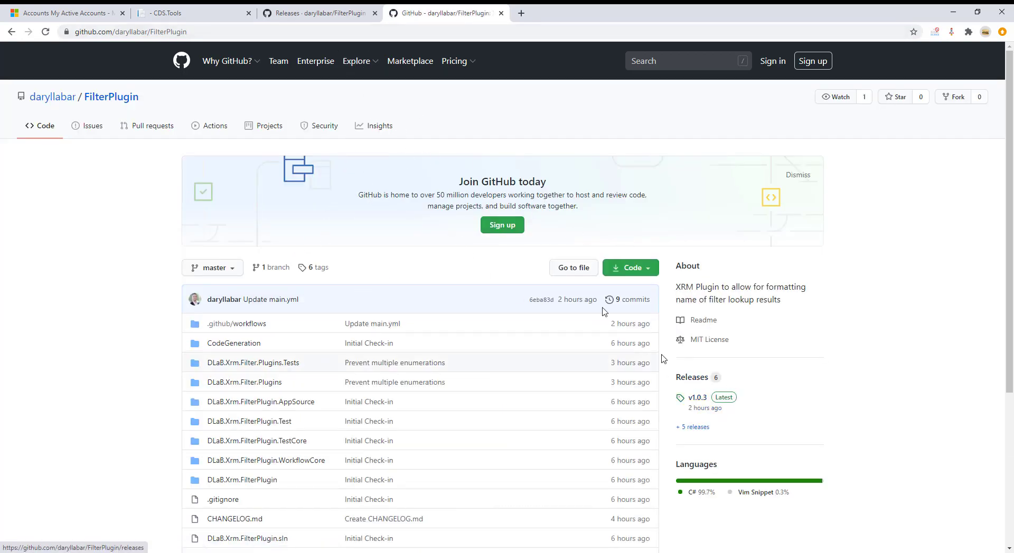
click(301, 12)
click(389, 13)
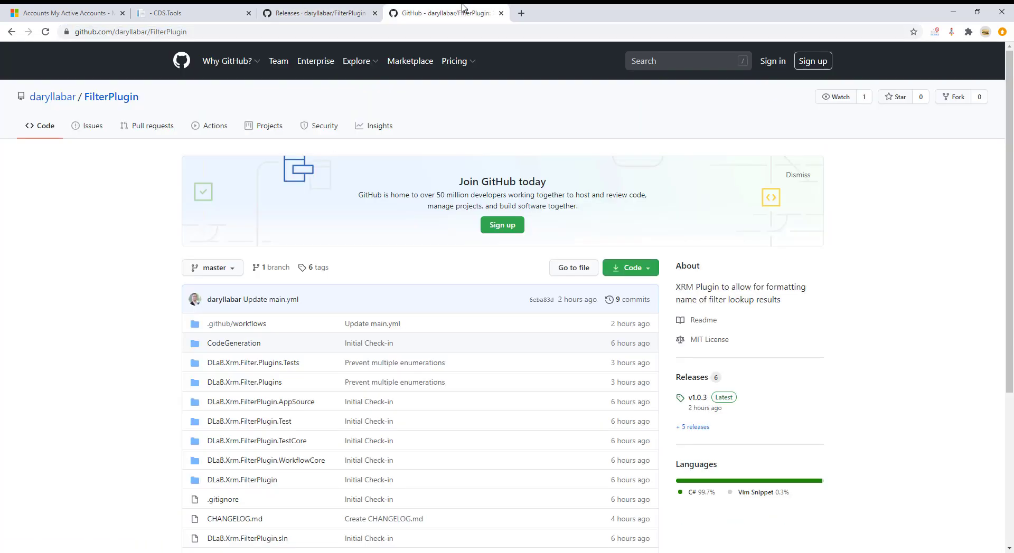
Download DLaB.Xrm.Filter.Plugins.dll from the repository's v1.0.3 release and keep the downloaded file.
click(701, 379)
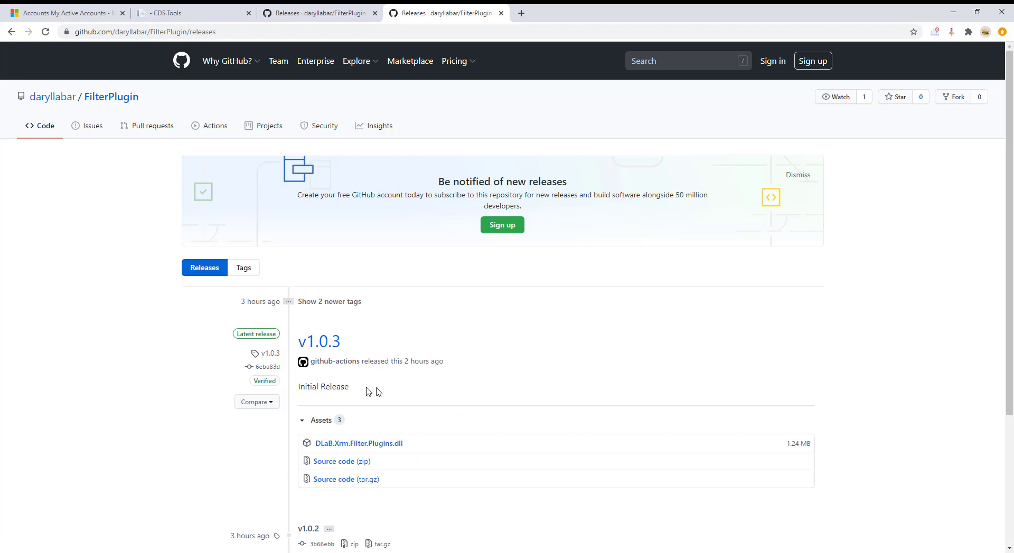
drag(376, 390, 307, 388)
scroll(370, 386, down, 2)
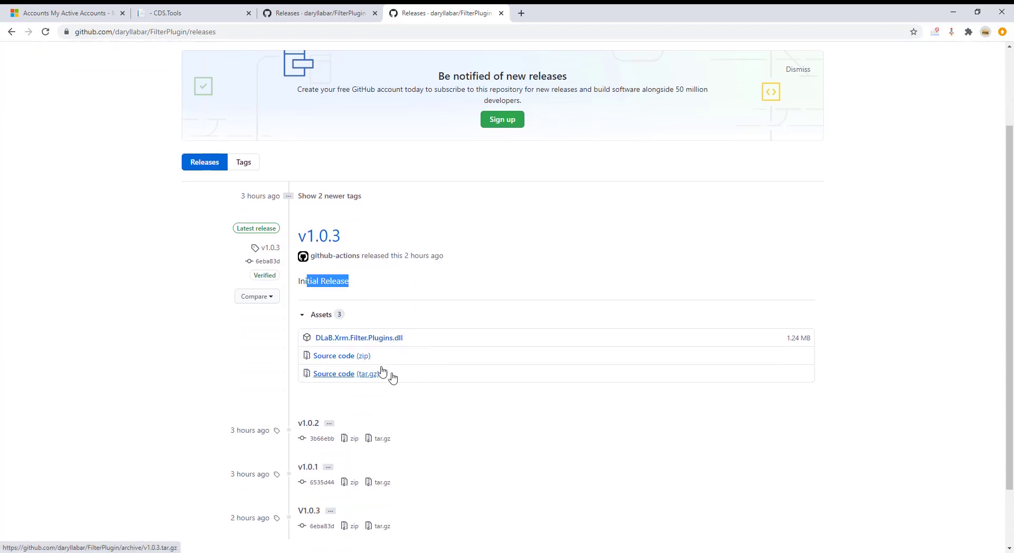
click(372, 338)
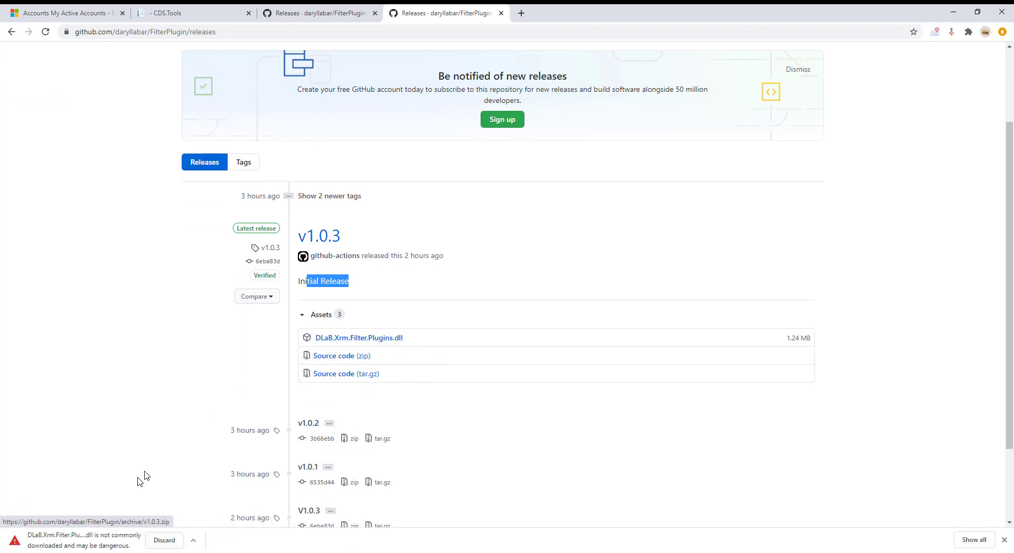
click(188, 546)
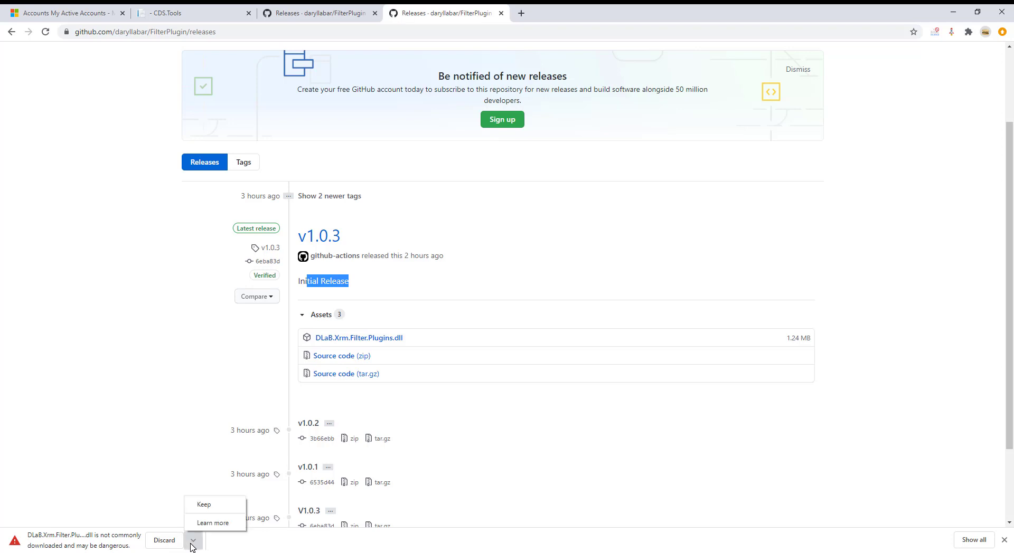
click(210, 511)
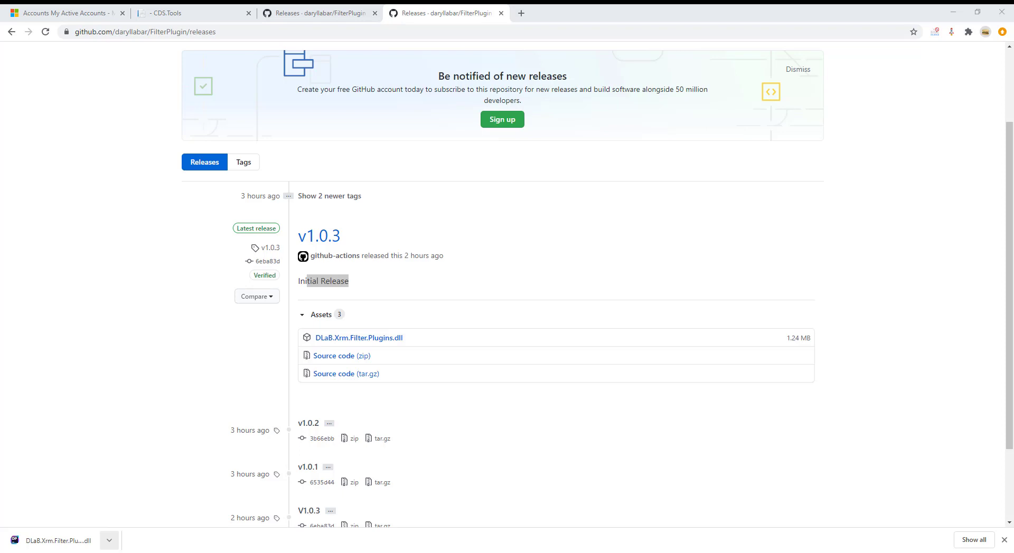
Switch to the Plugin Registration tool, load DLaB.Xrm.Filter.Plugins (1).dll as a new assembly, and close the dialog without registering it.
drag(446, 5, 447, 5)
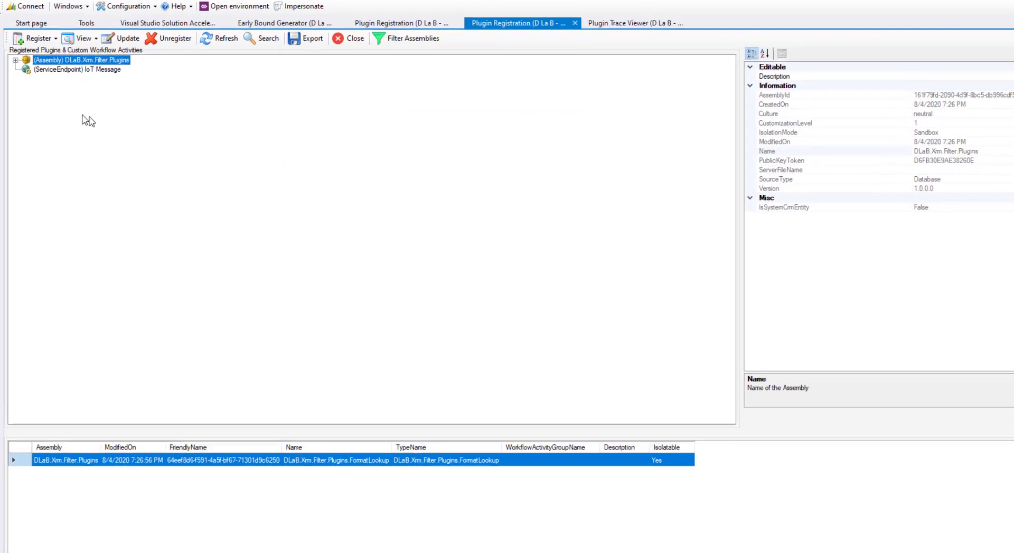
click(53, 31)
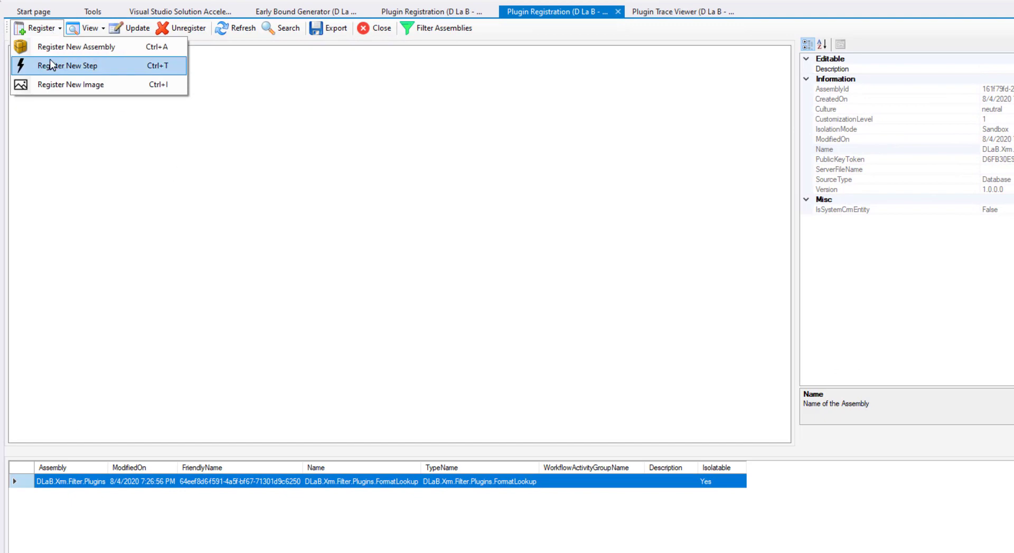
click(51, 66)
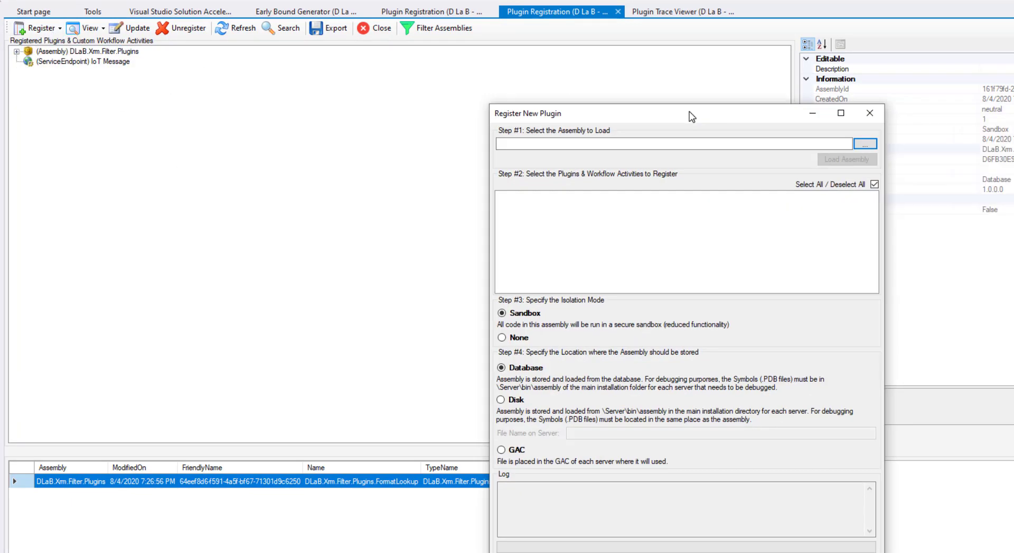
click(673, 98)
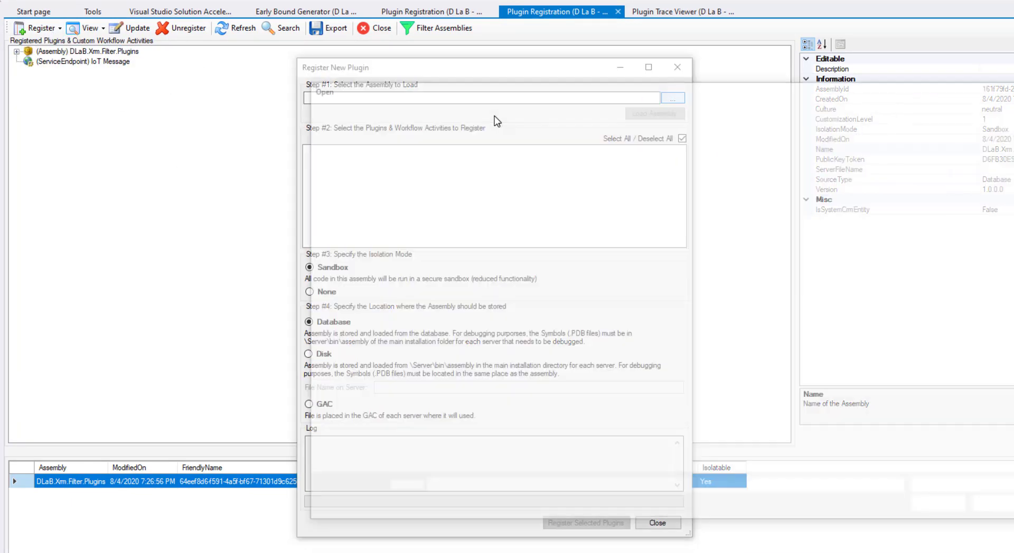
click(475, 186)
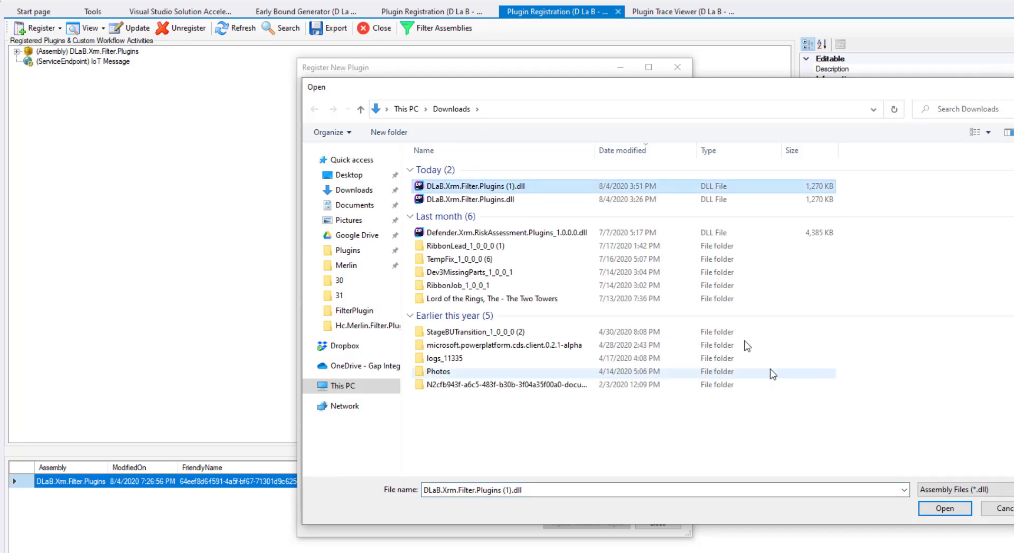
click(943, 508)
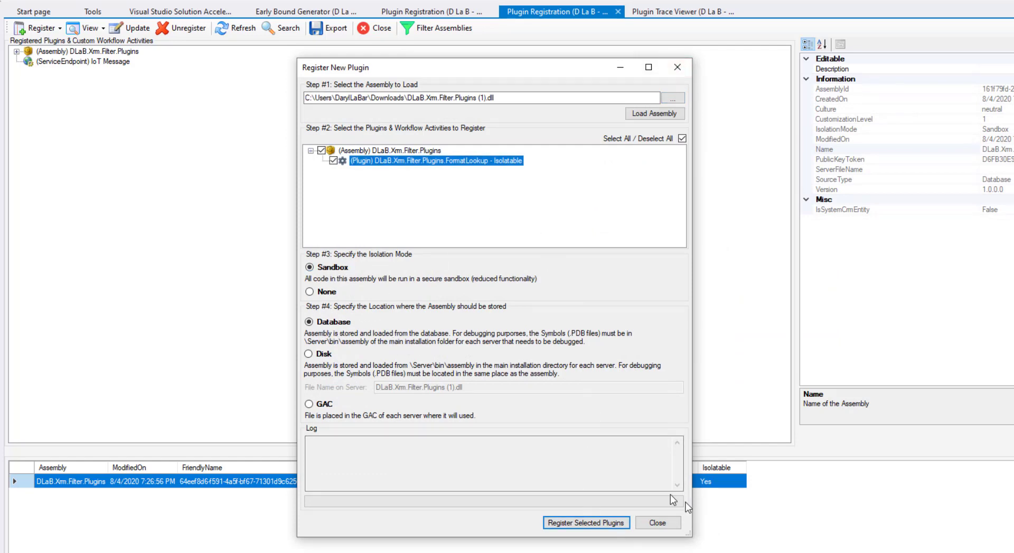
click(659, 524)
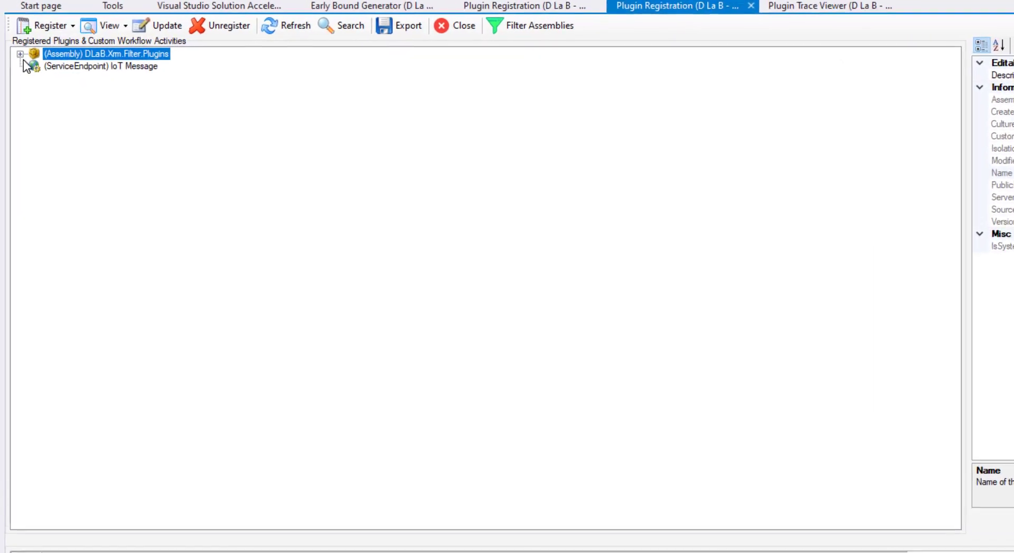
Open the FormatLookup plugin's Pre RetrieveMultiple of contact step under the DLaB.Xrm.Filter.Plugins assembly.
click(21, 55)
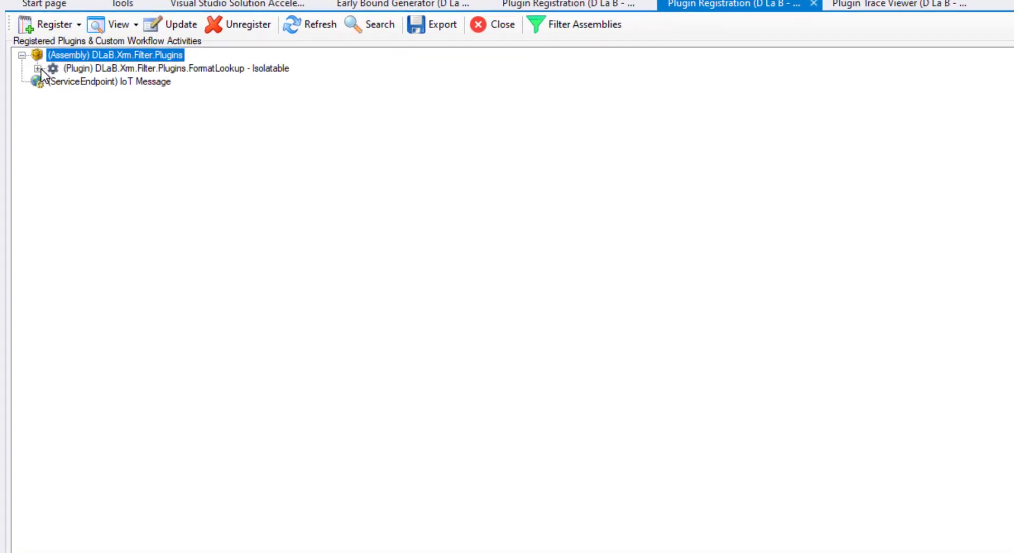
click(38, 68)
right_click(94, 67)
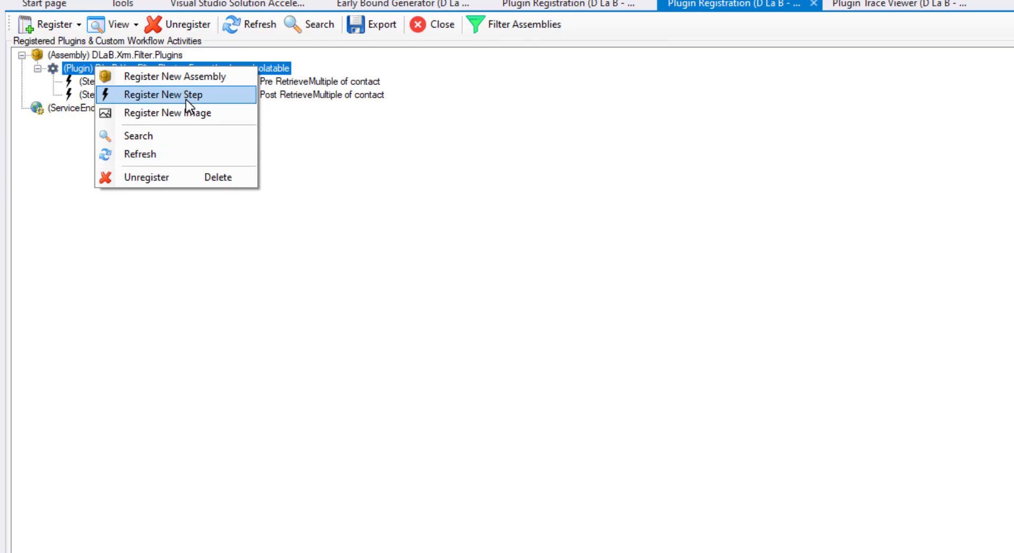
click(297, 85)
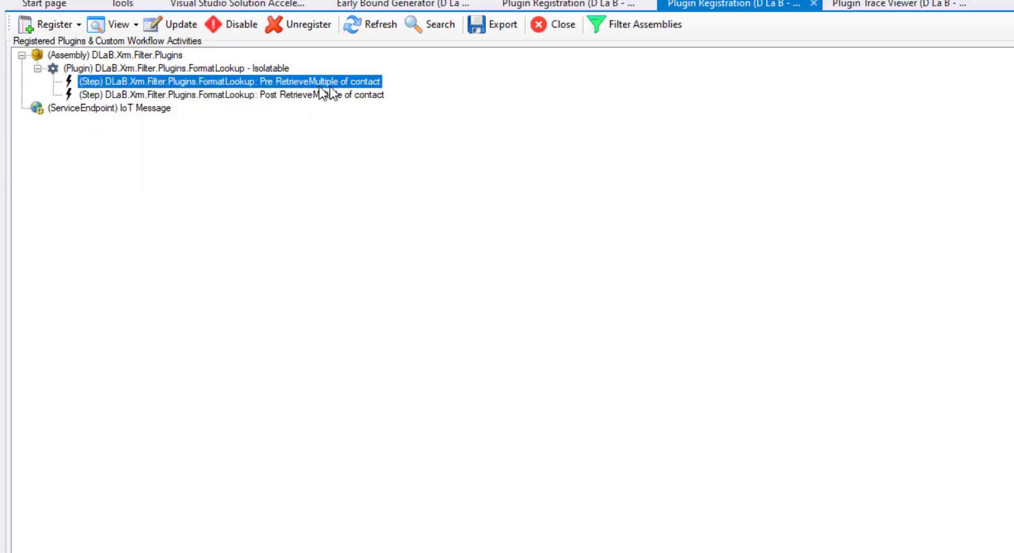
double_click(293, 80)
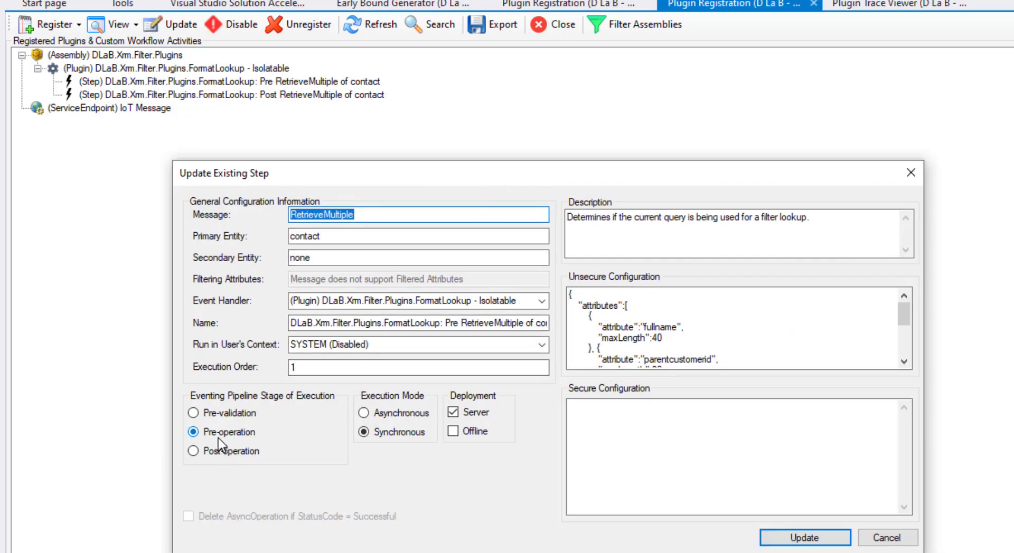
Examine the contact step's pipeline stage, message, entities, name, execution mode and description.
click(218, 452)
click(218, 436)
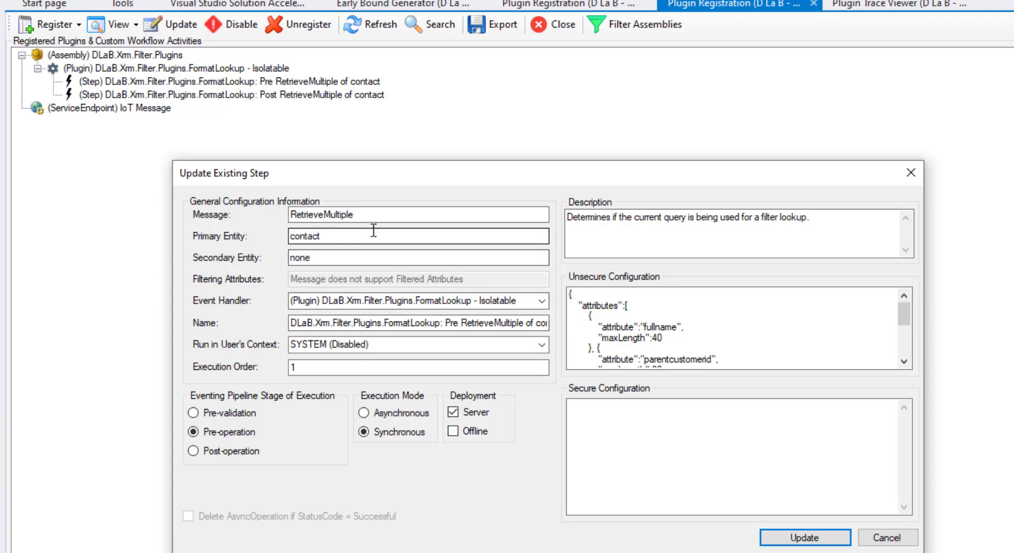
drag(379, 215, 250, 208)
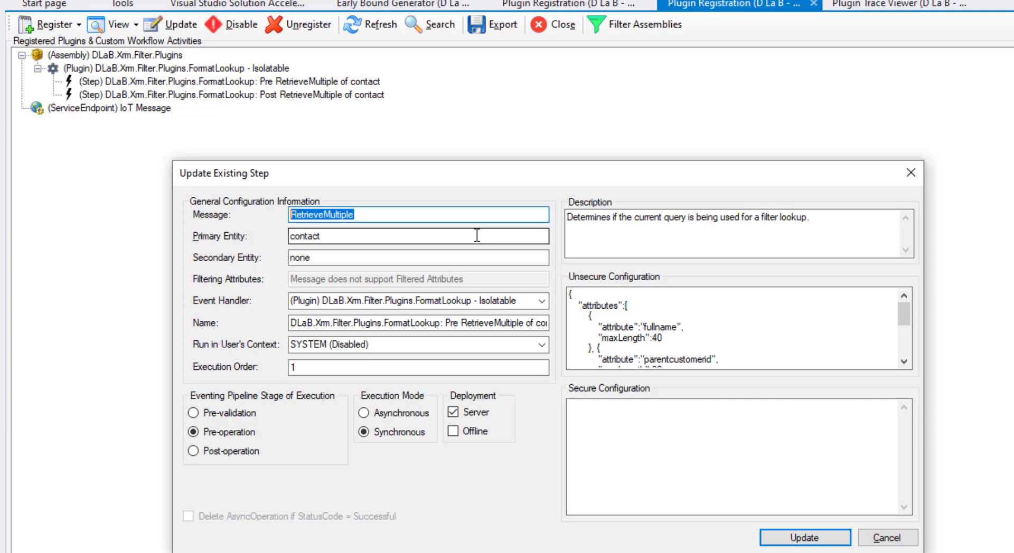
key(alt+Tab)
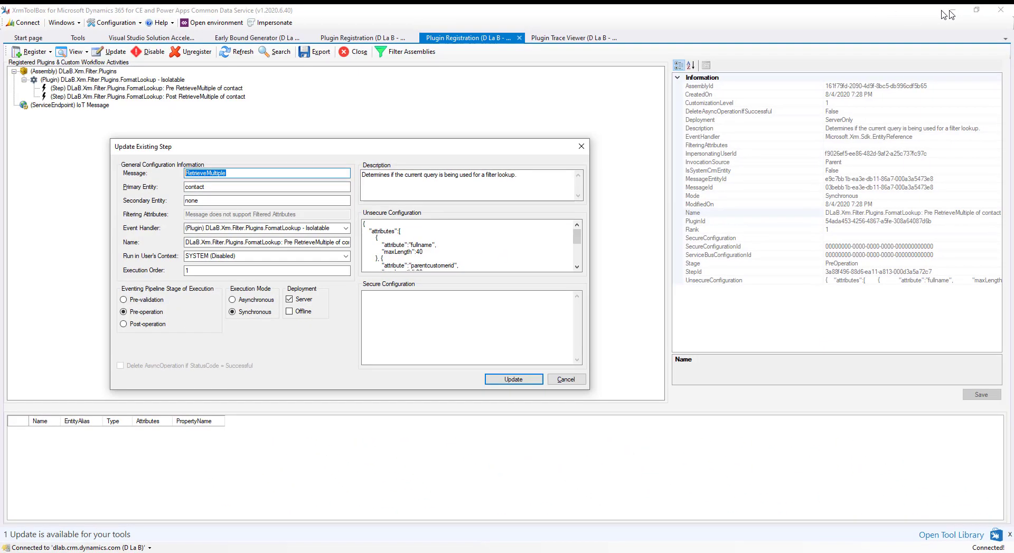
key(alt+Tab)
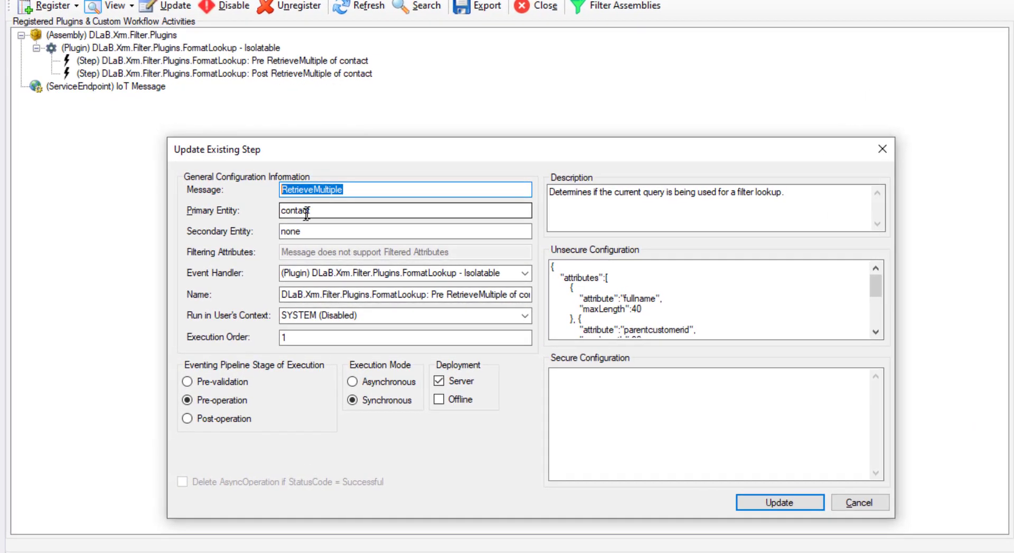
click(296, 232)
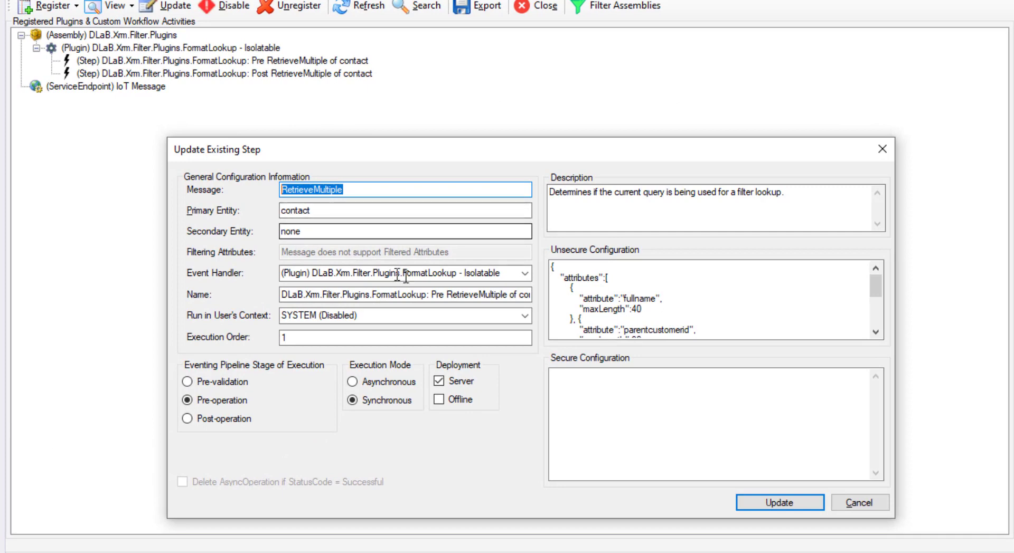
double_click(436, 294)
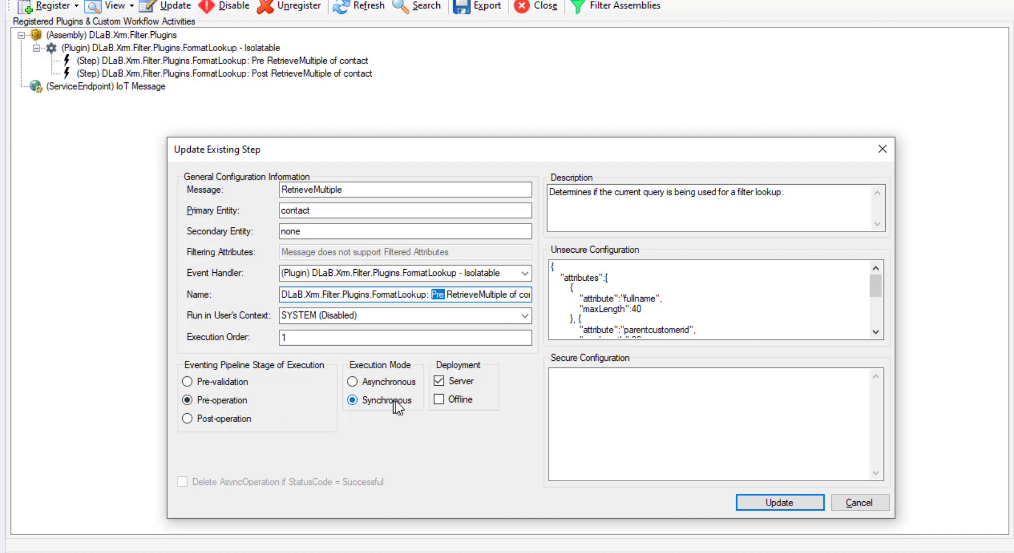
drag(786, 196, 497, 197)
click(776, 214)
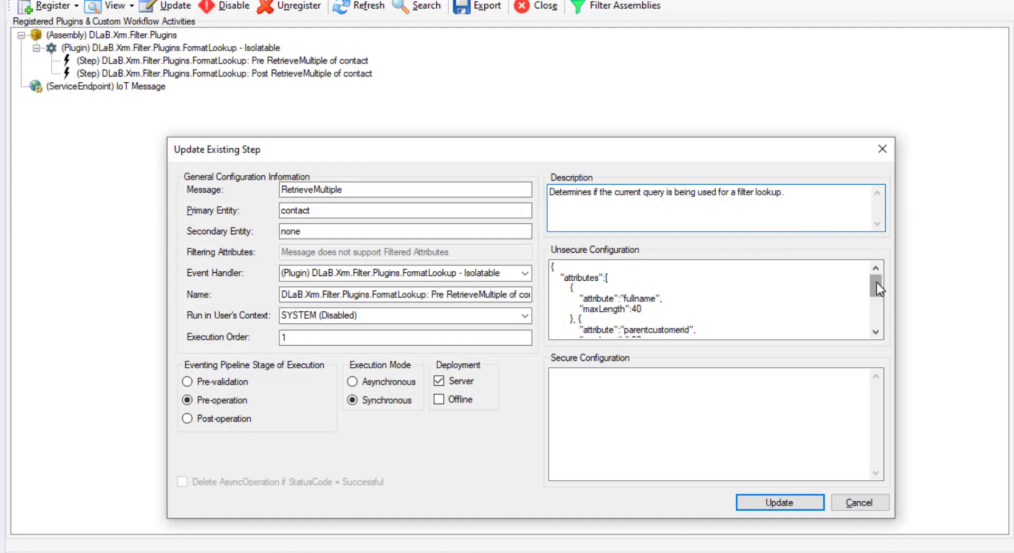
Review the step's unsecure configuration, switch to its JSON copy in the text editor, and enlarge the text.
drag(877, 284, 876, 321)
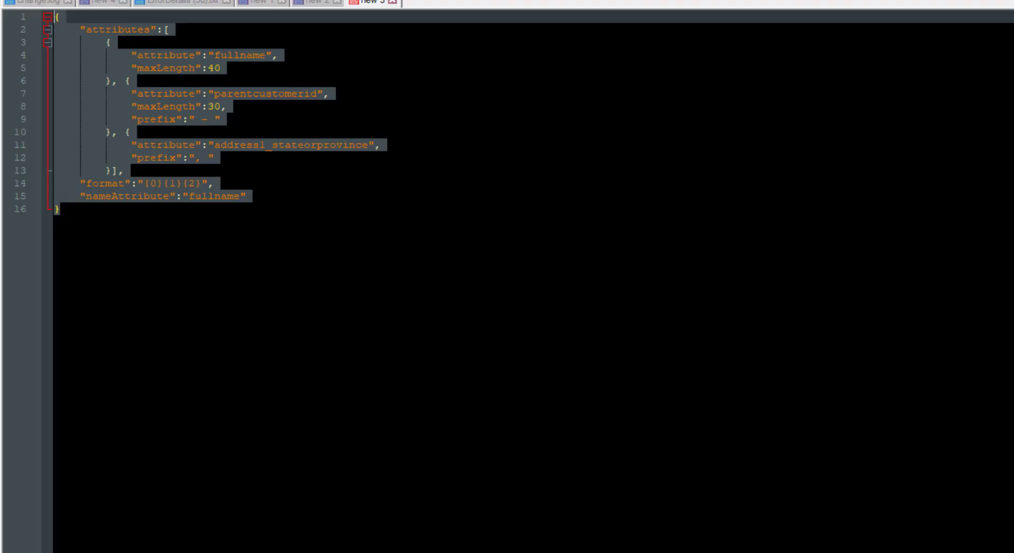
click(344, 401)
scroll(301, 349, up, 17)
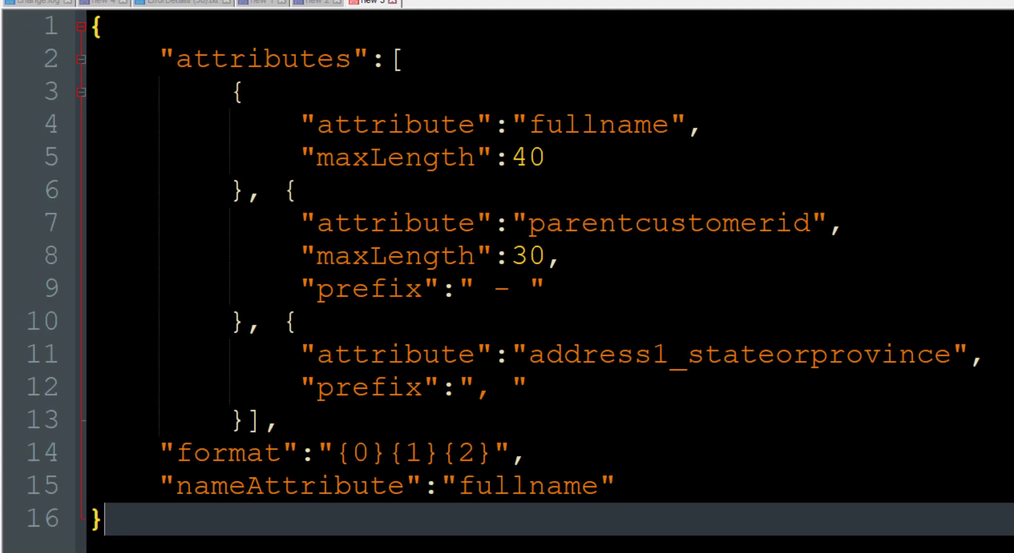
Examine the overall structure of the JSON and the entries inside its attributes array.
click(845, 223)
double_click(281, 64)
click(140, 32)
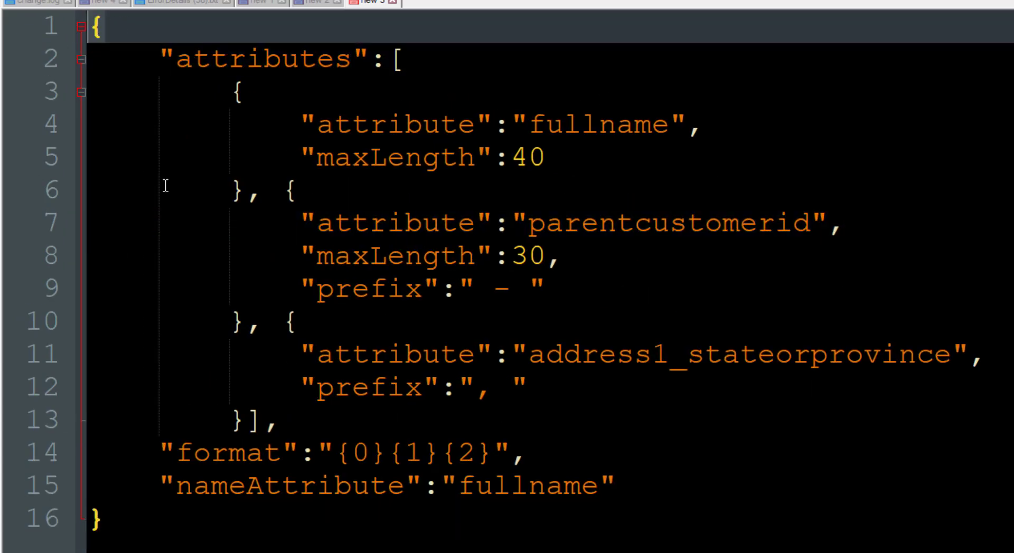
click(146, 528)
double_click(180, 50)
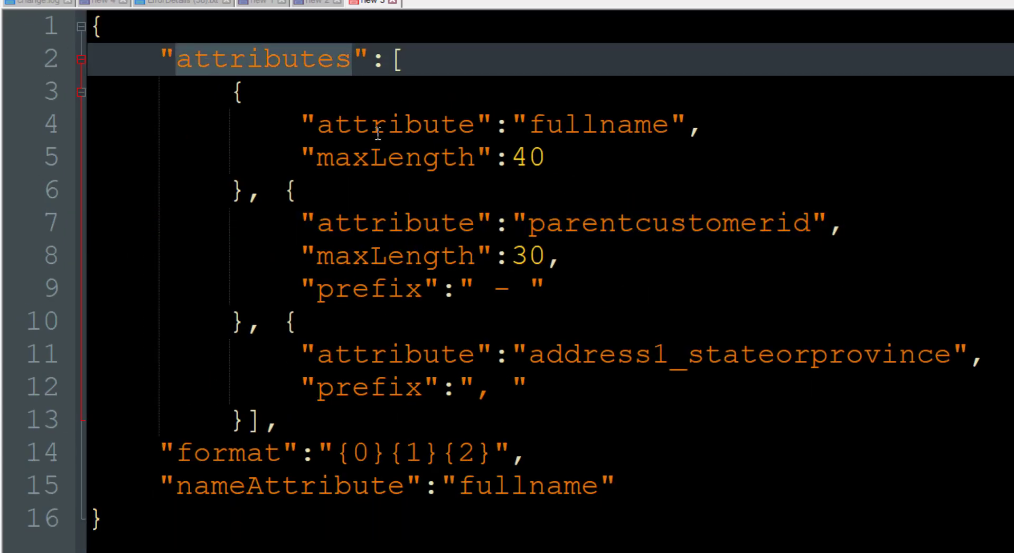
click(395, 53)
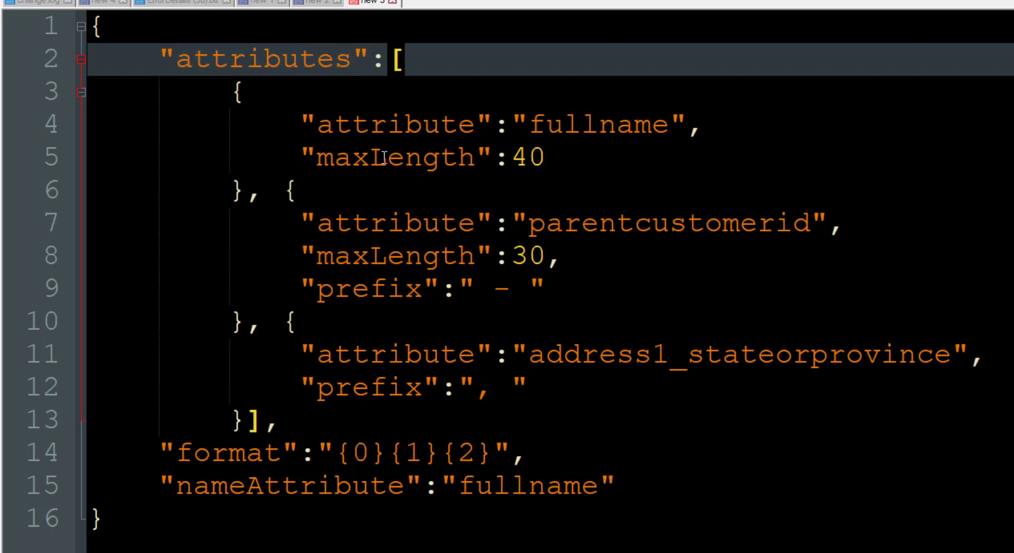
drag(211, 94, 252, 422)
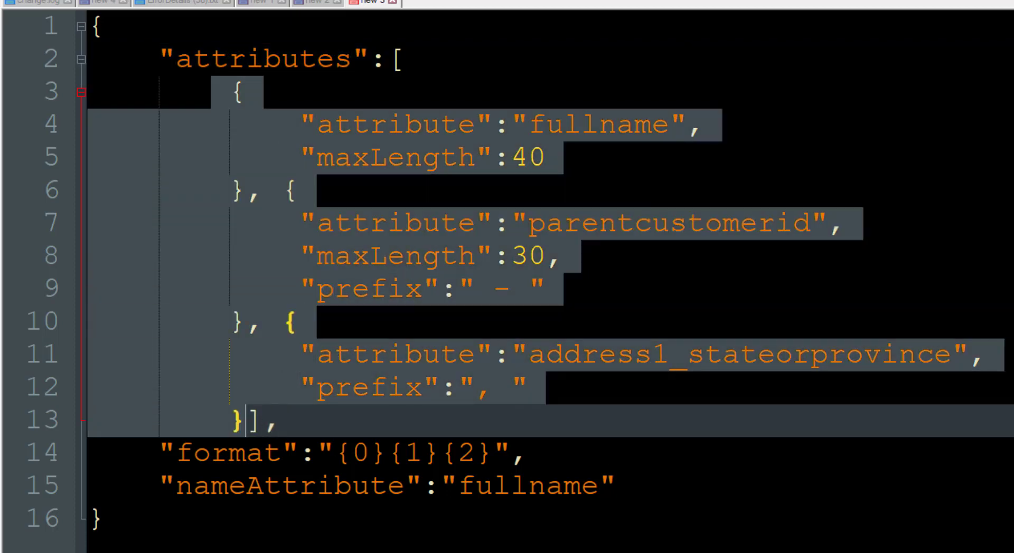
click(686, 507)
Examine the fullname, parentcustomerid and address1_stateorprovince attribute entries and the fullname maxLength setting.
double_click(588, 125)
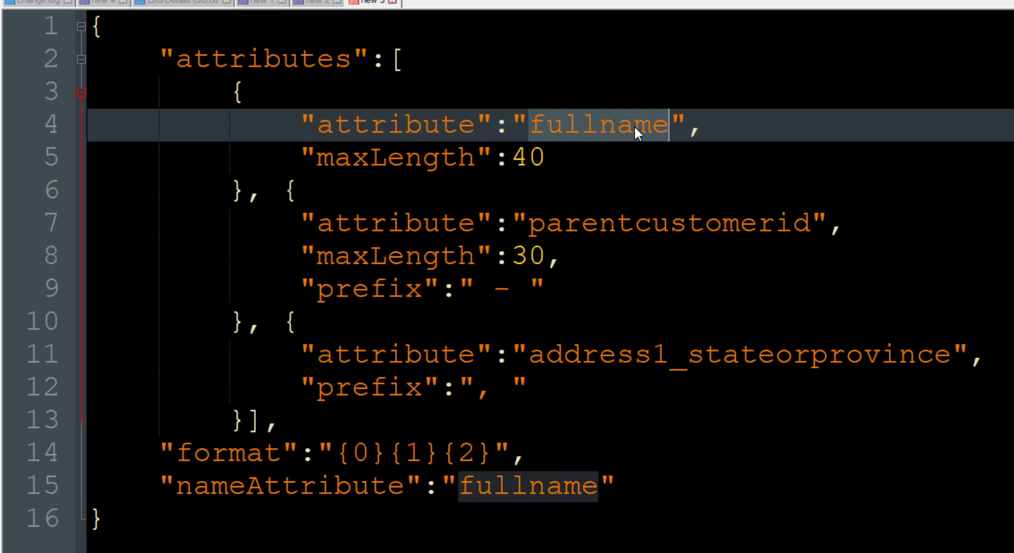
double_click(539, 162)
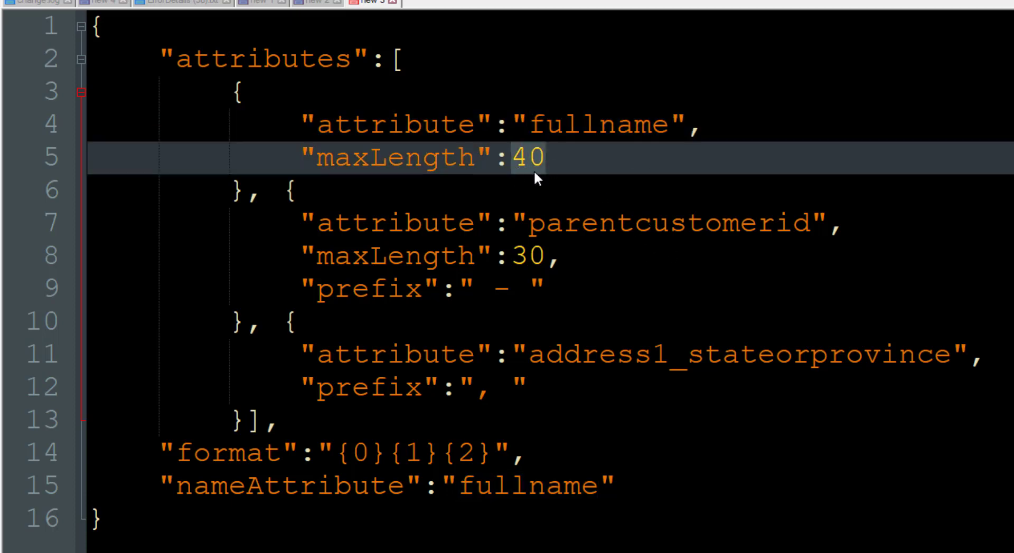
double_click(602, 116)
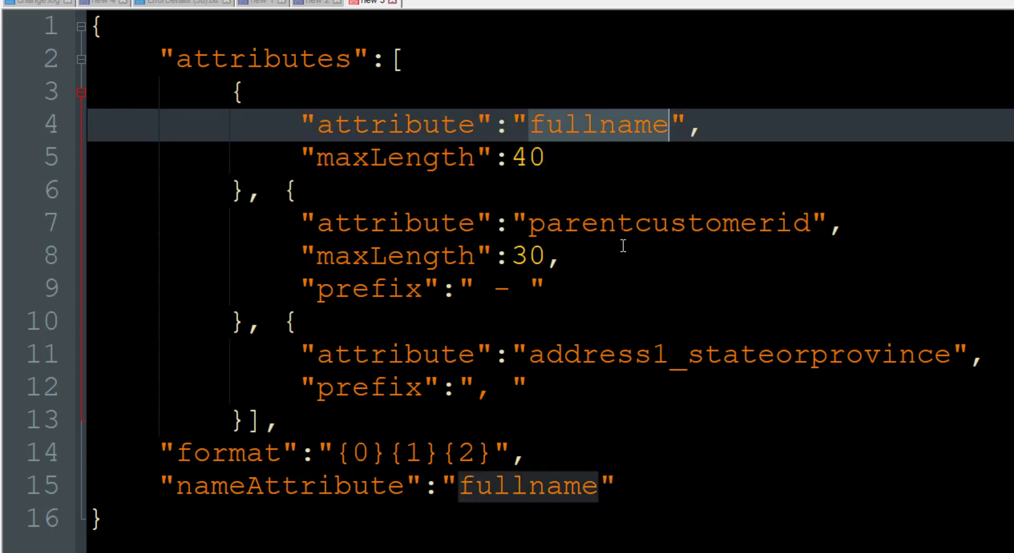
click(607, 225)
click(623, 351)
double_click(623, 351)
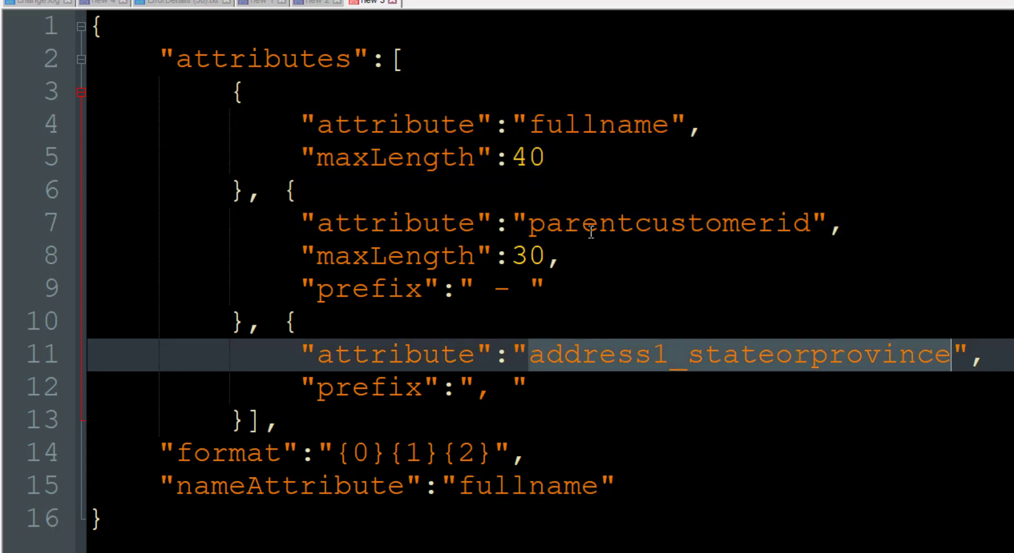
click(591, 227)
double_click(686, 232)
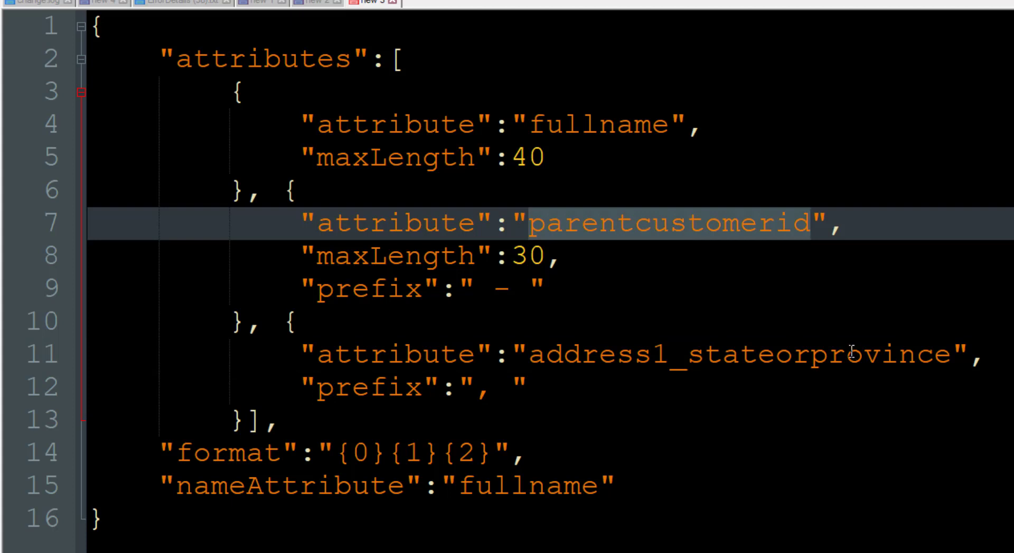
double_click(652, 358)
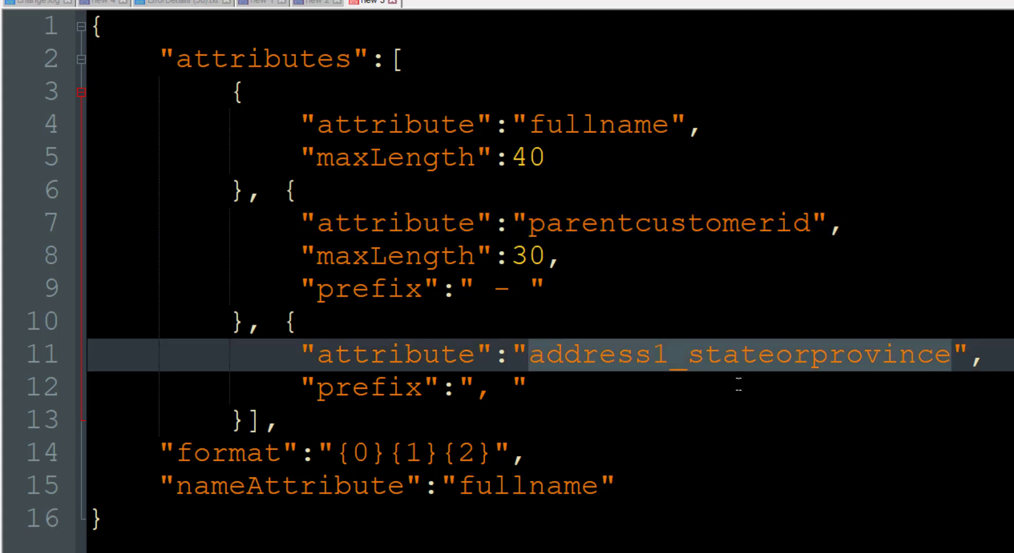
click(703, 226)
double_click(704, 226)
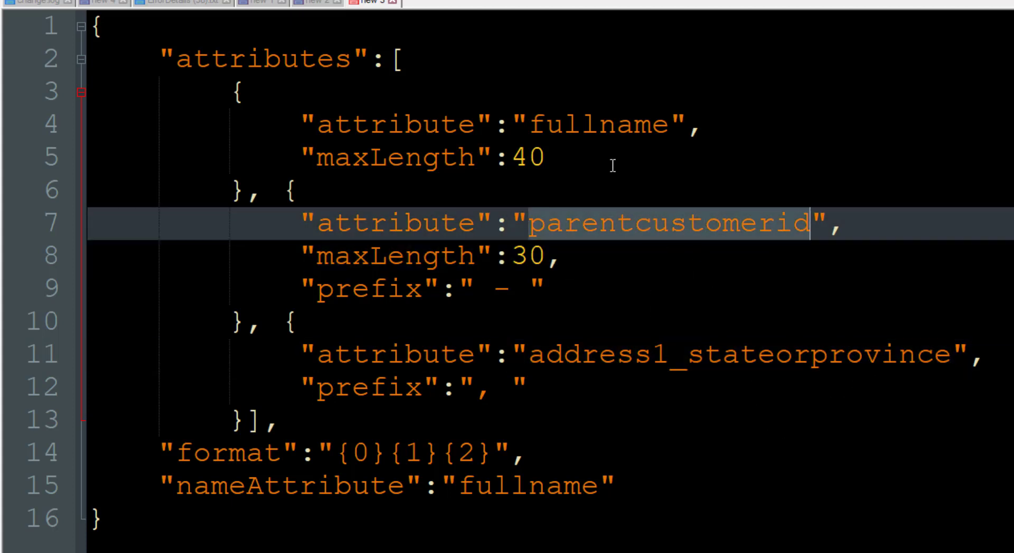
double_click(602, 138)
double_click(606, 232)
double_click(590, 358)
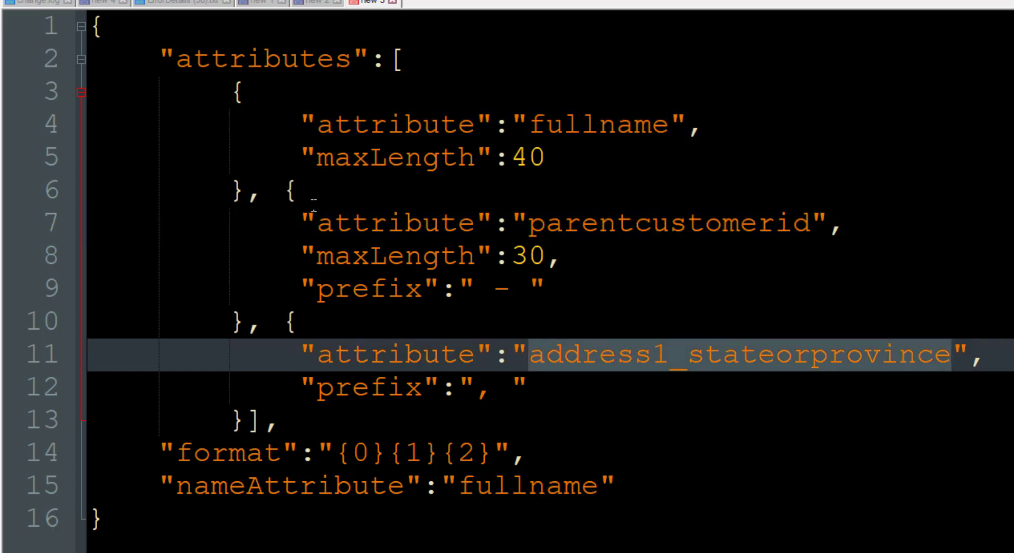
Examine the maxLength and prefix settings of the parentcustomerid entry and compare them with the Primary Contact filter lookup.
double_click(369, 258)
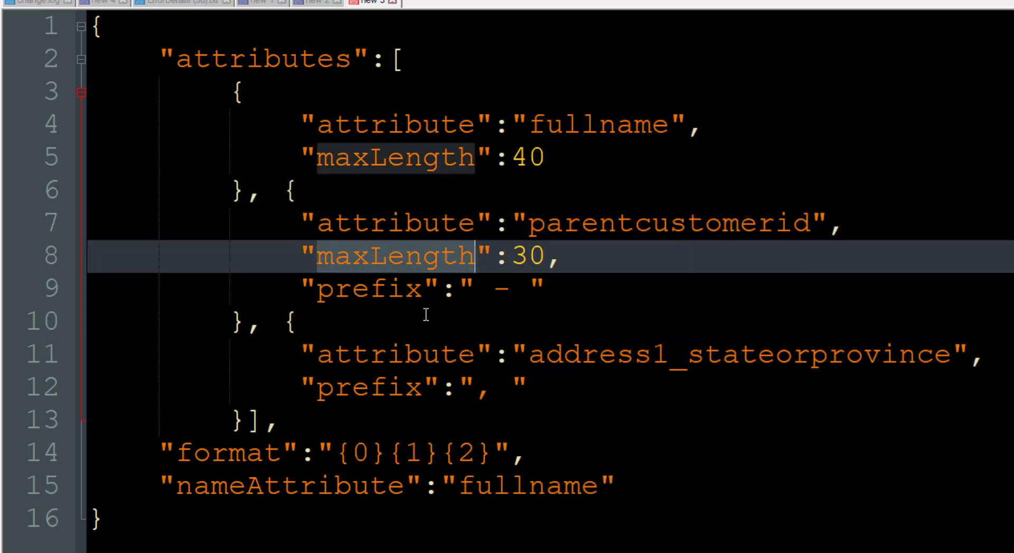
click(615, 356)
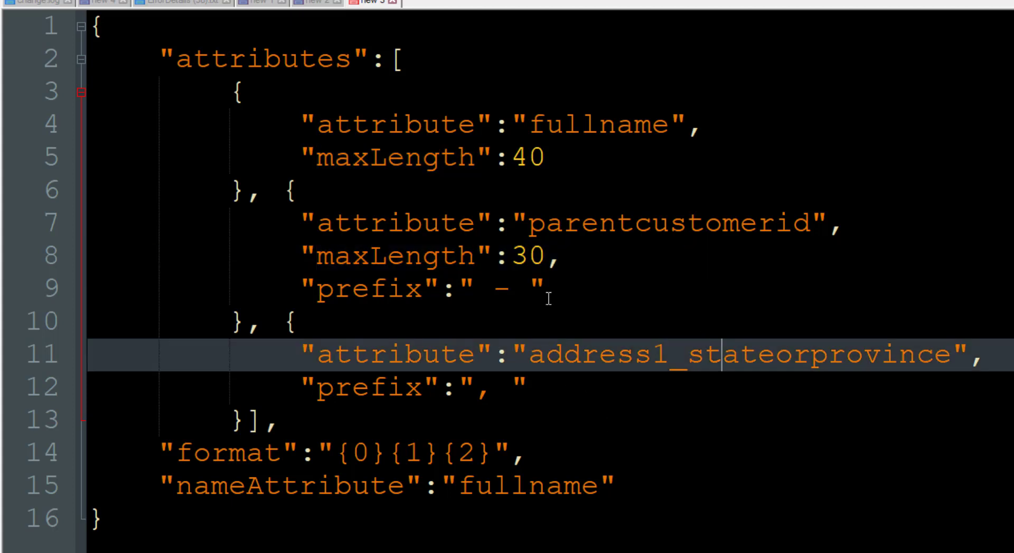
click(581, 292)
drag(510, 299, 301, 289)
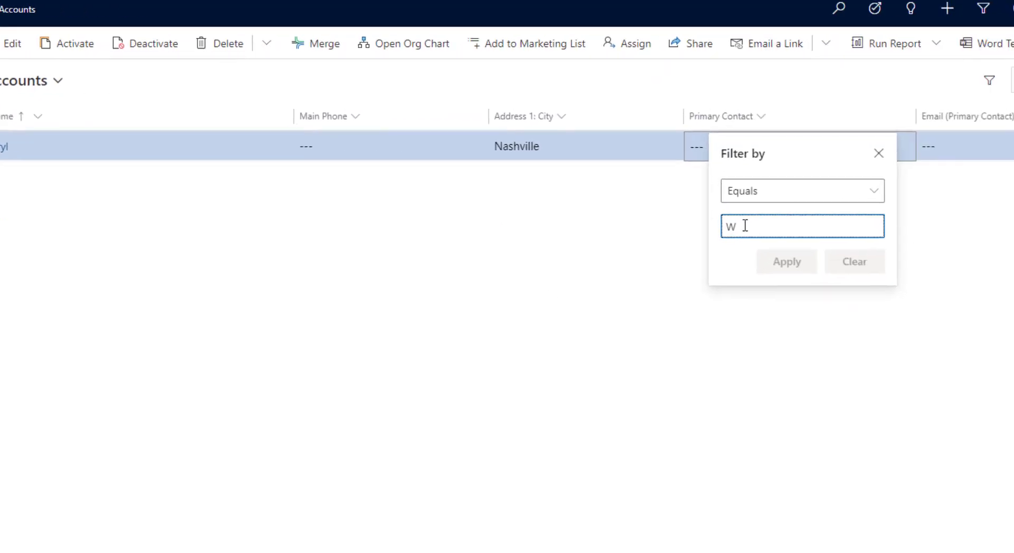
text(efix":" - ")
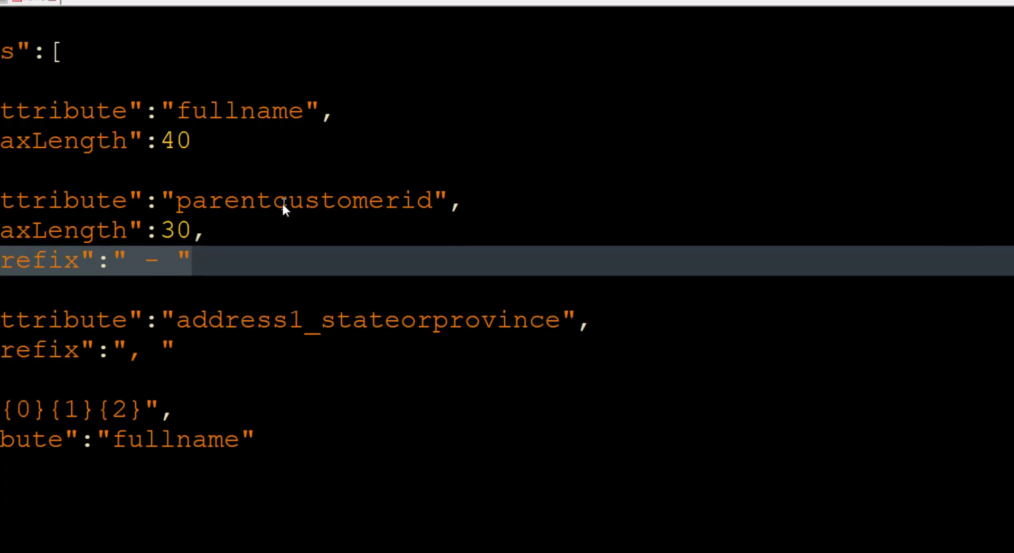
Try literal separators in the format value, making it "{0} - {1},{2}" instead of relying on the attribute prefixes.
click(333, 401)
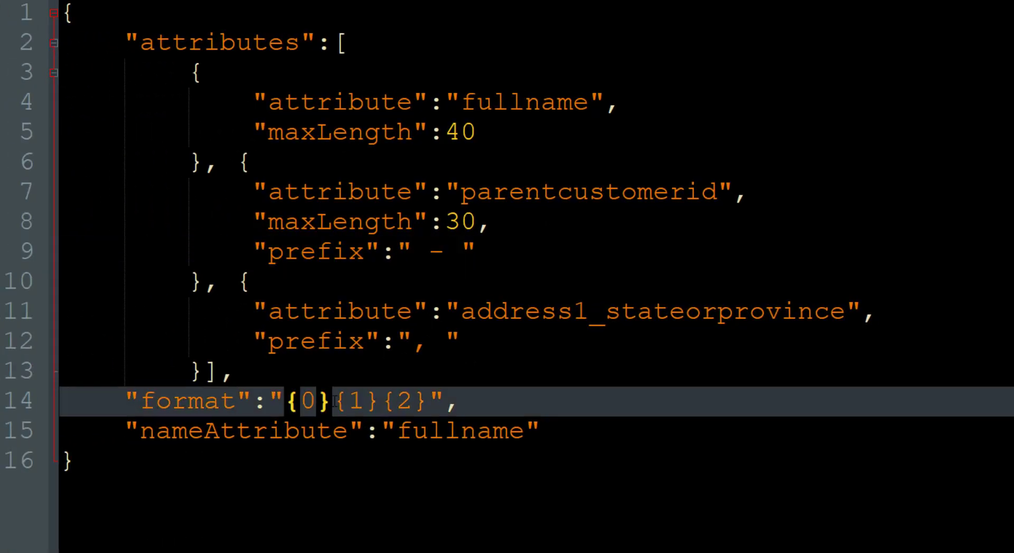
text(-)
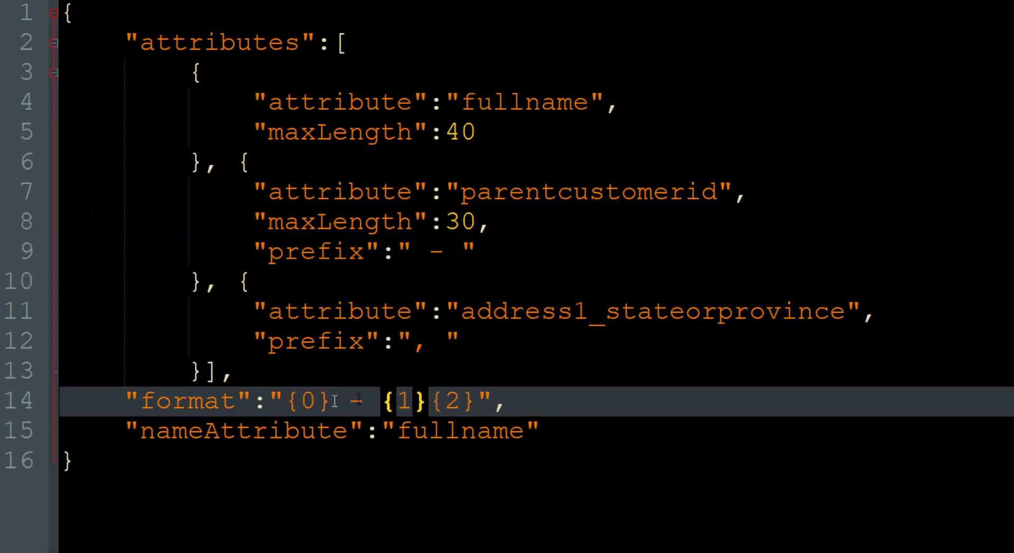
click(528, 232)
drag(493, 247, 199, 249)
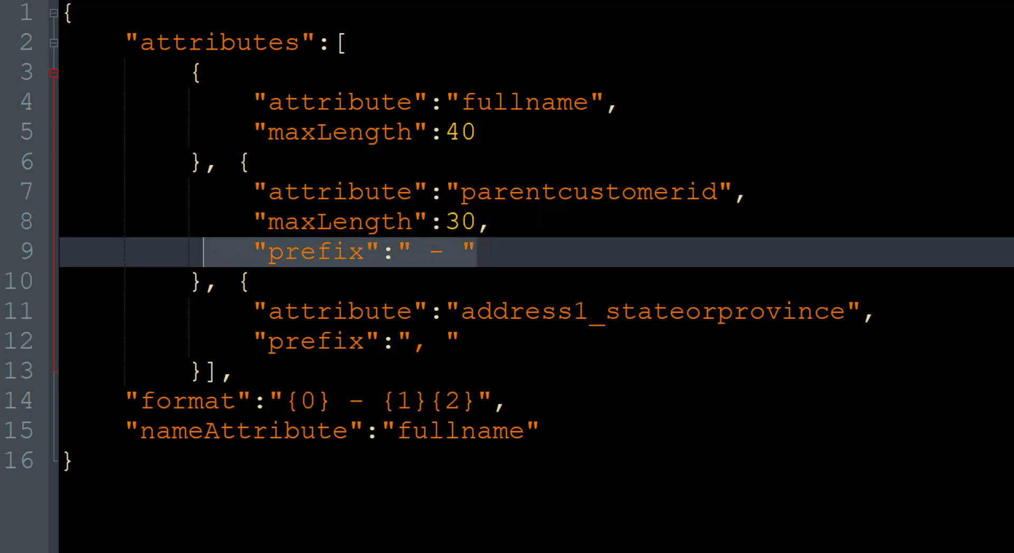
click(428, 401)
text(,)
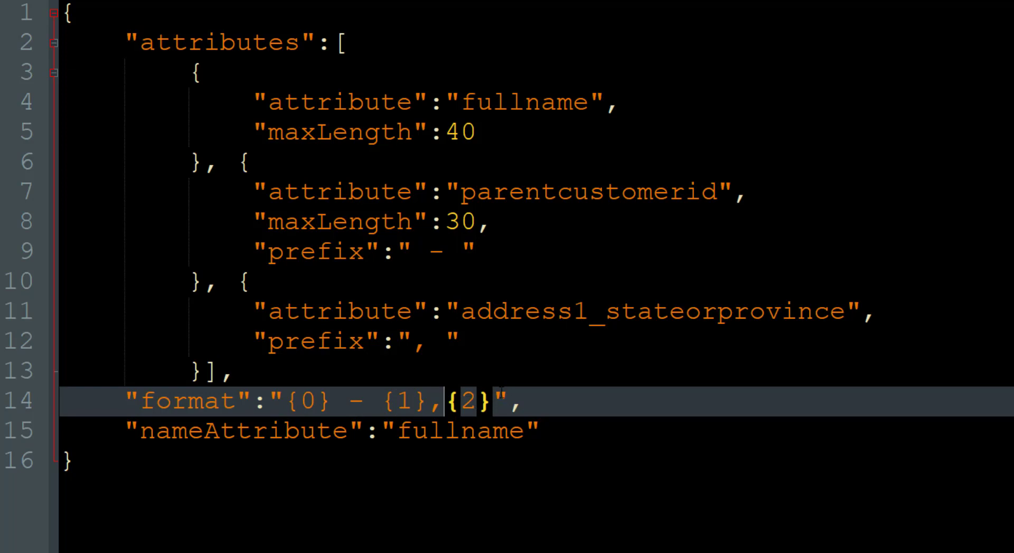
Remove the dash and comma separators from the format value so it reads "{0}{1}{2}".
click(578, 197)
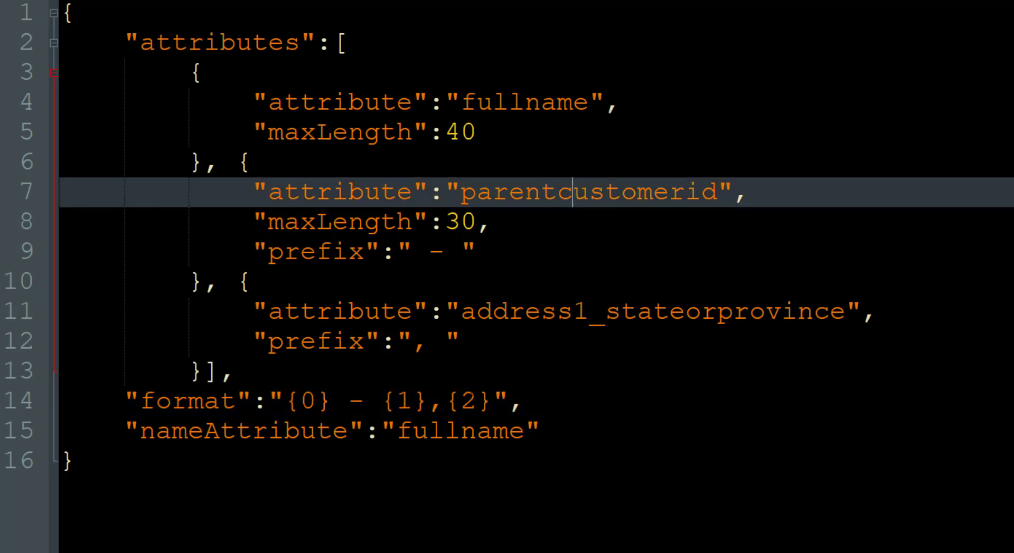
drag(428, 403, 359, 406)
click(478, 399)
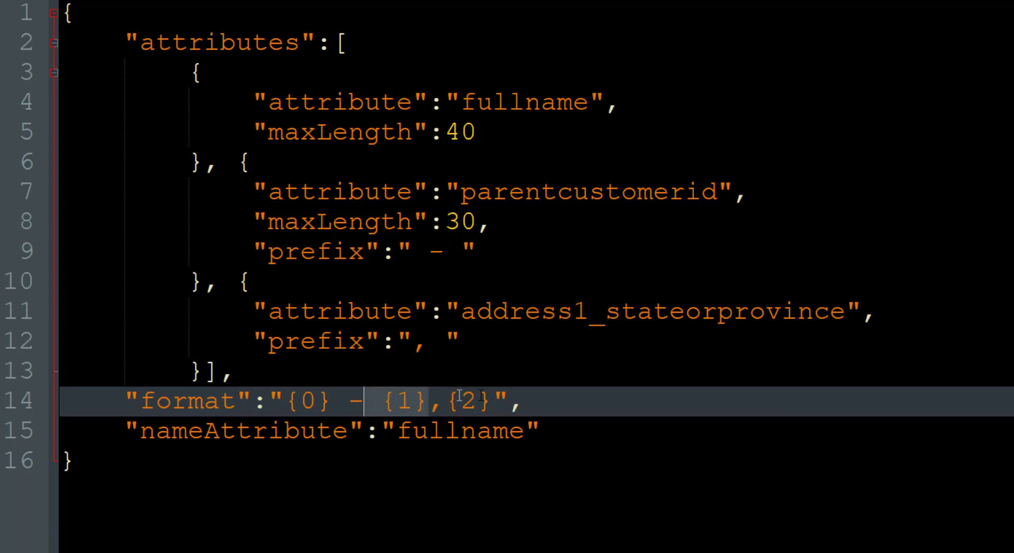
key(Right)
key(Delete)
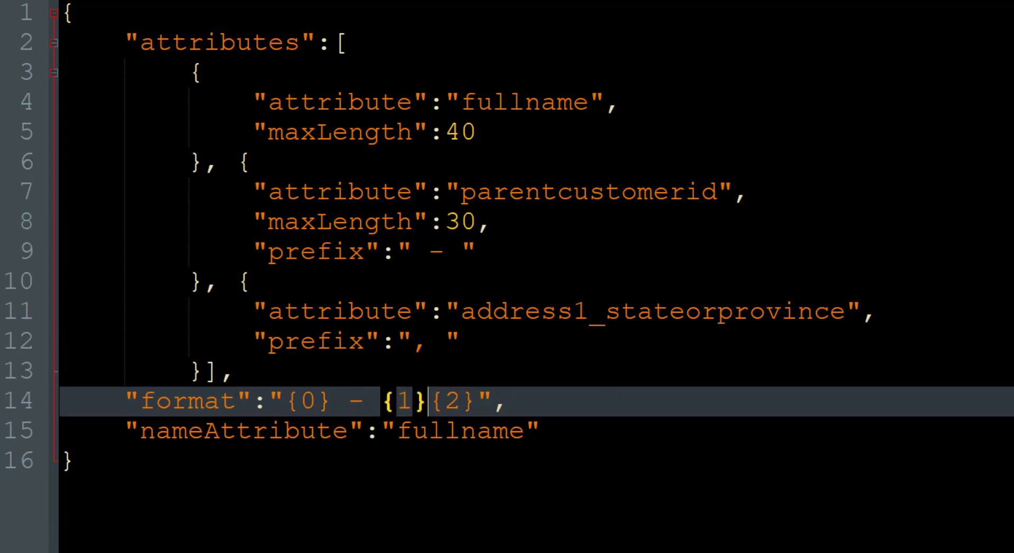
key(Left)
key(Left)
key(Left)
key(BackSpace)
key(BackSpace)
key(BackSpace)
key(BackSpace)
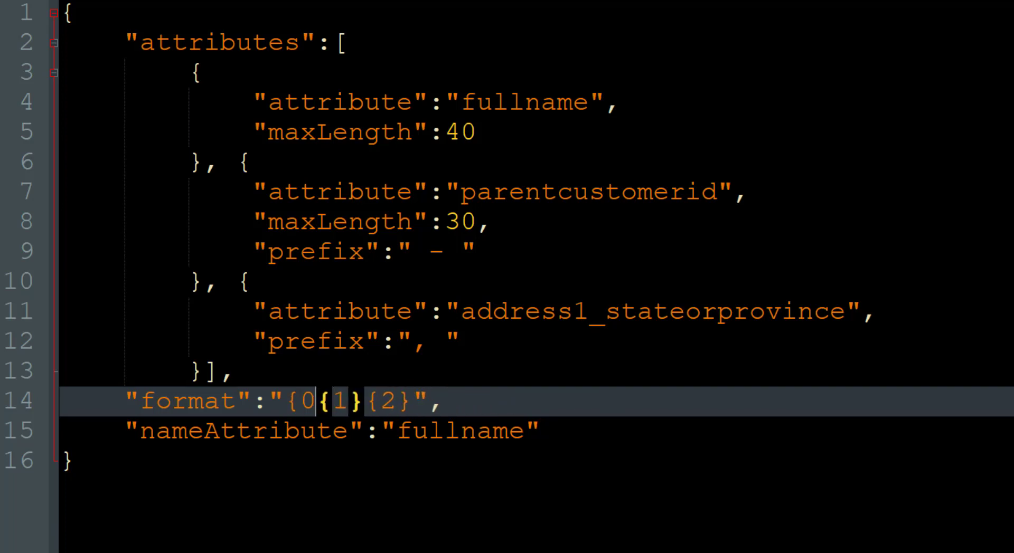
key(ctrl+z)
key(BackSpace)
key(BackSpace)
key(BackSpace)
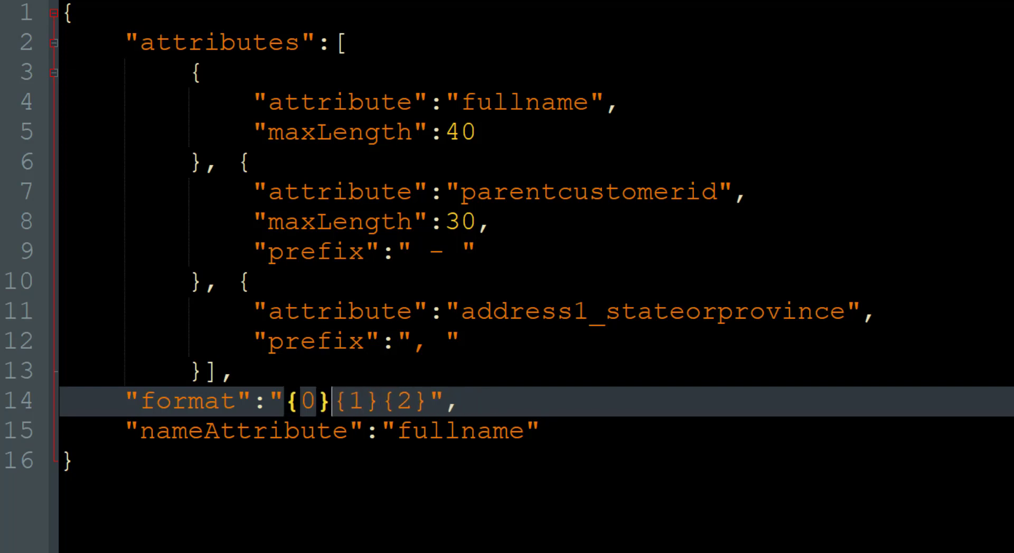
click(573, 338)
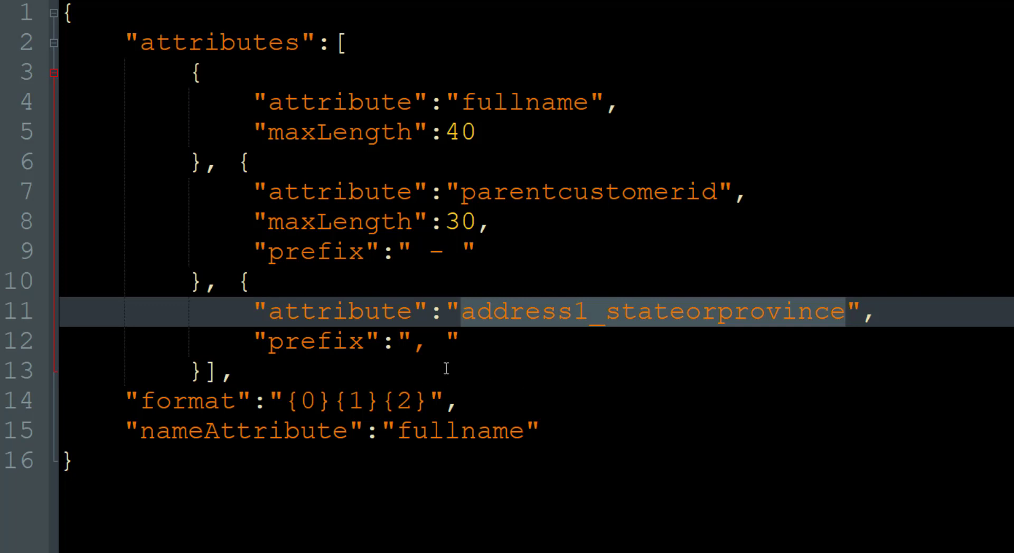
Examine how the {0}{1}{2} placeholders in the format value map to the attributes entries, and review the nameAttribute setting.
click(428, 341)
double_click(560, 205)
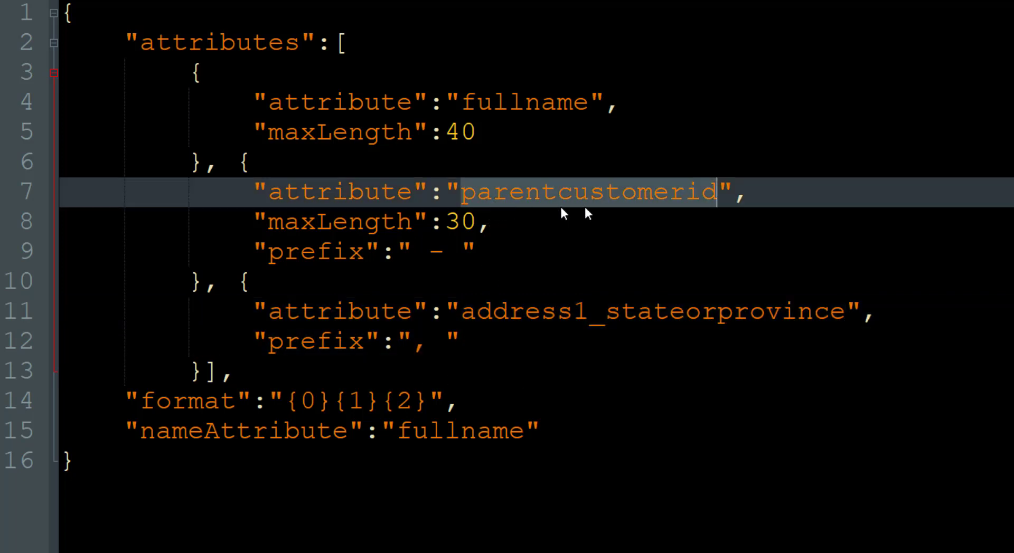
click(572, 129)
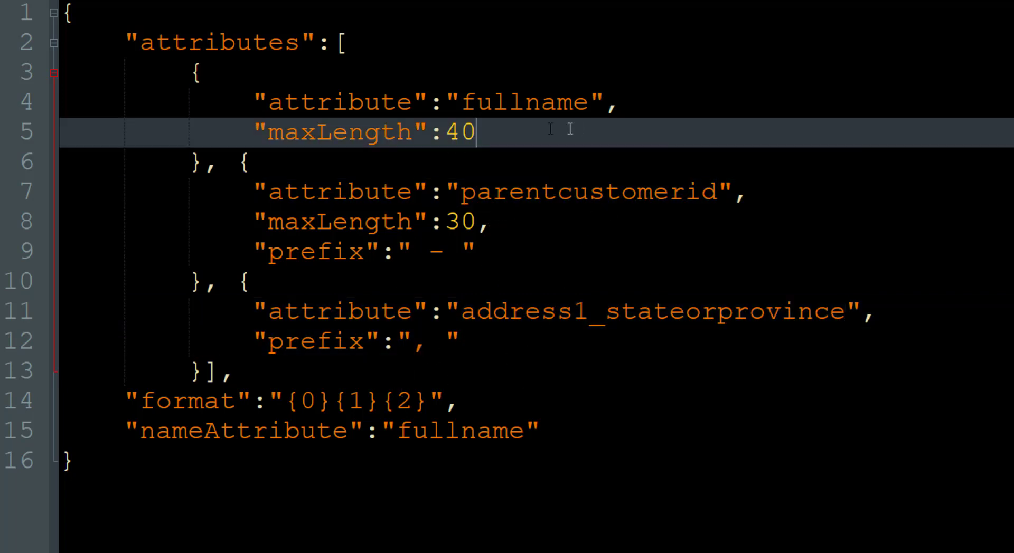
drag(330, 43, 362, 357)
click(459, 399)
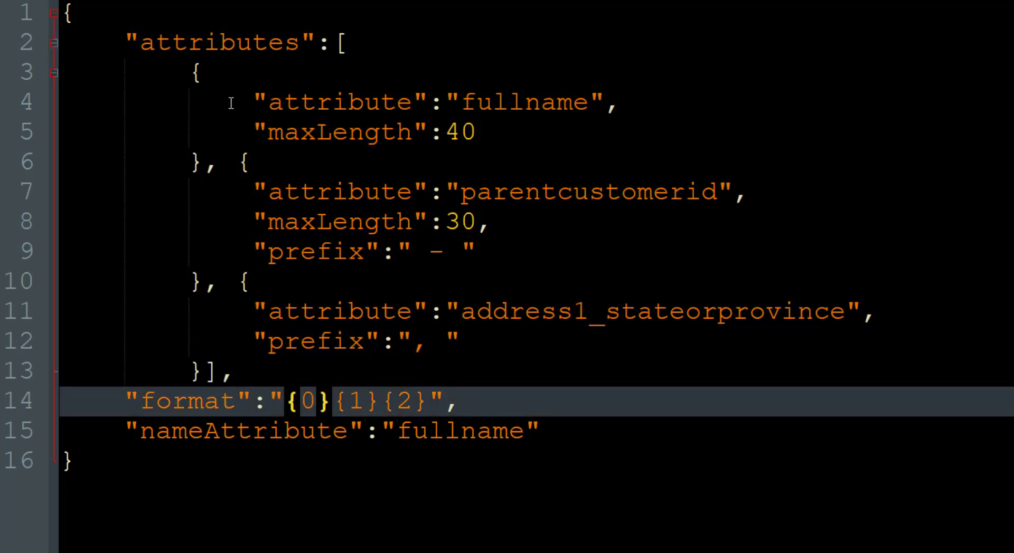
drag(156, 72, 331, 165)
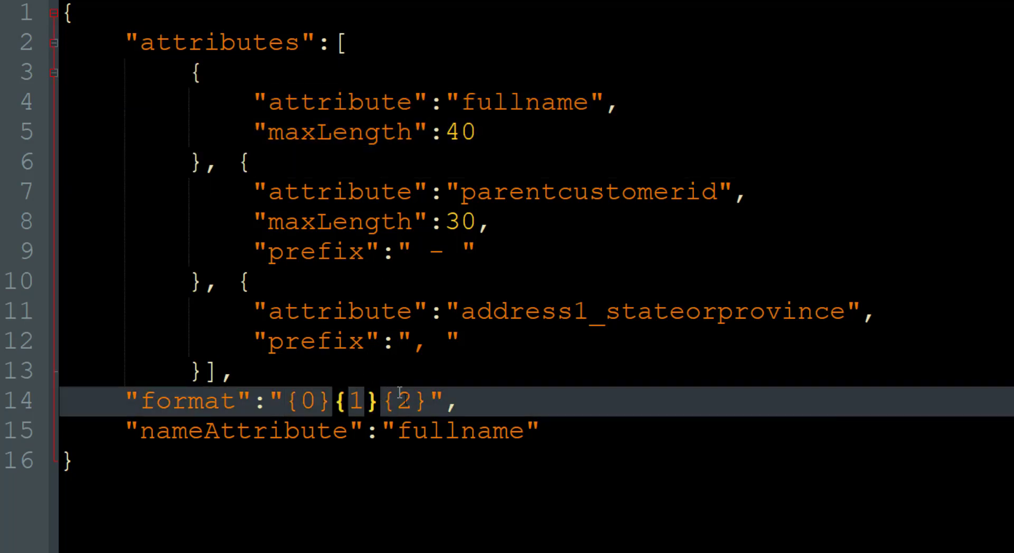
click(414, 403)
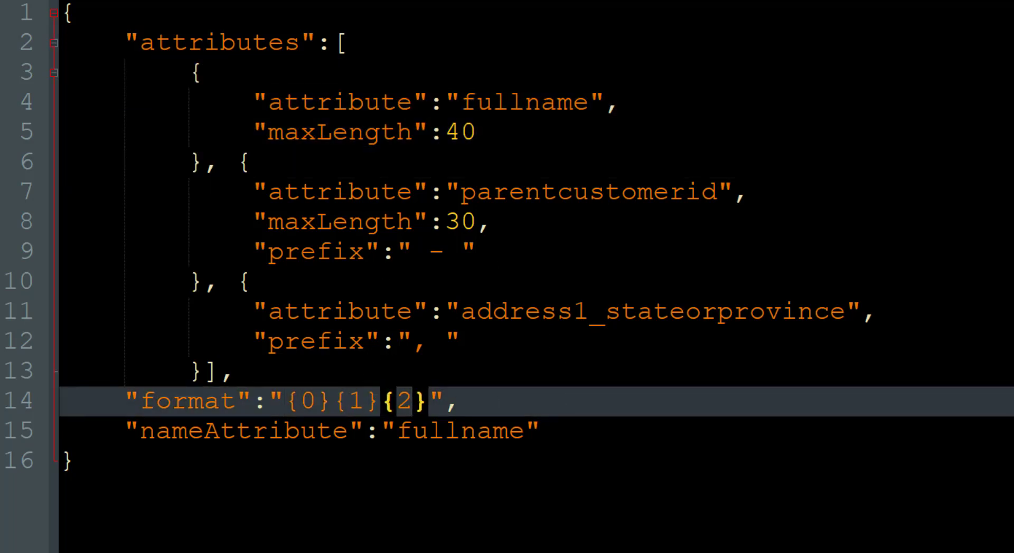
click(316, 402)
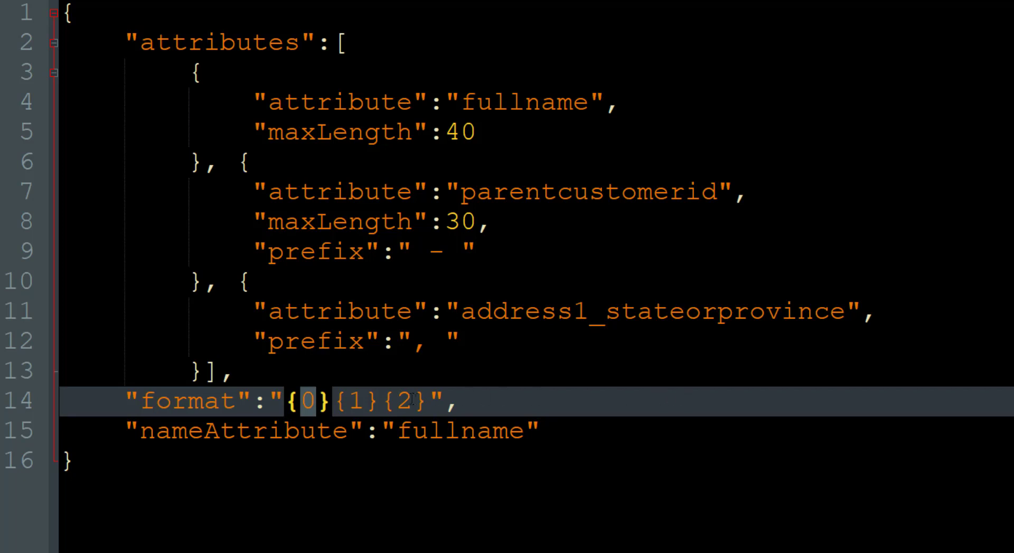
drag(431, 403, 285, 405)
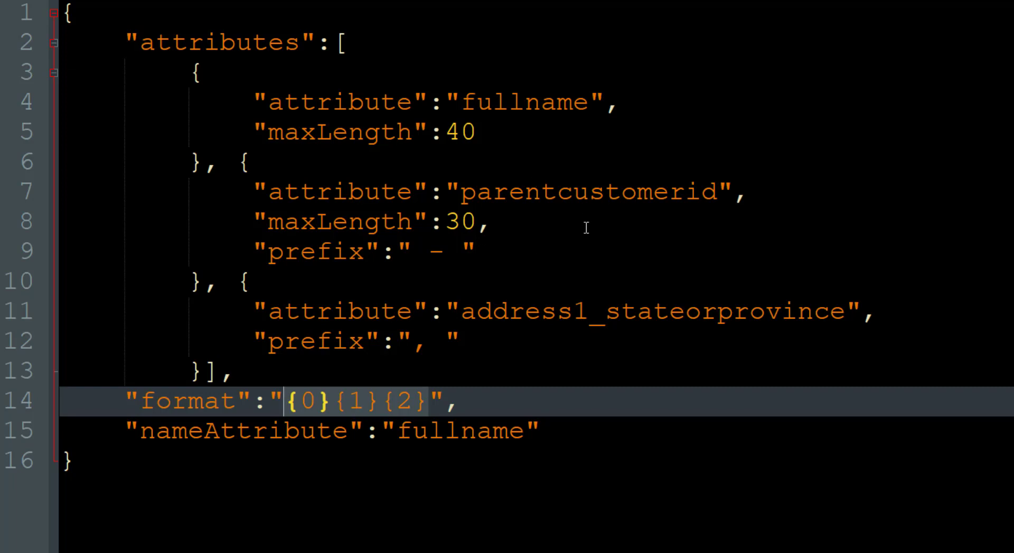
double_click(301, 431)
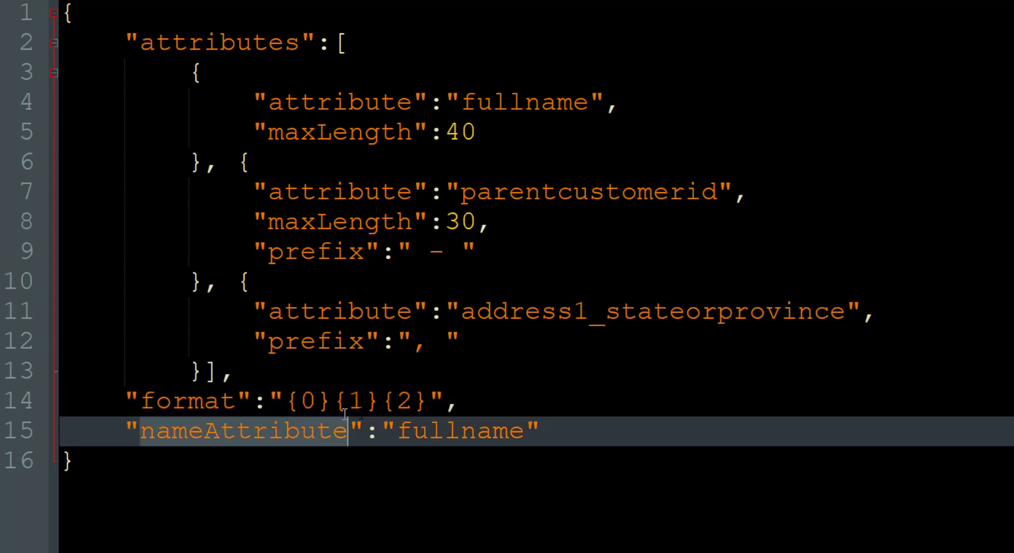
double_click(446, 434)
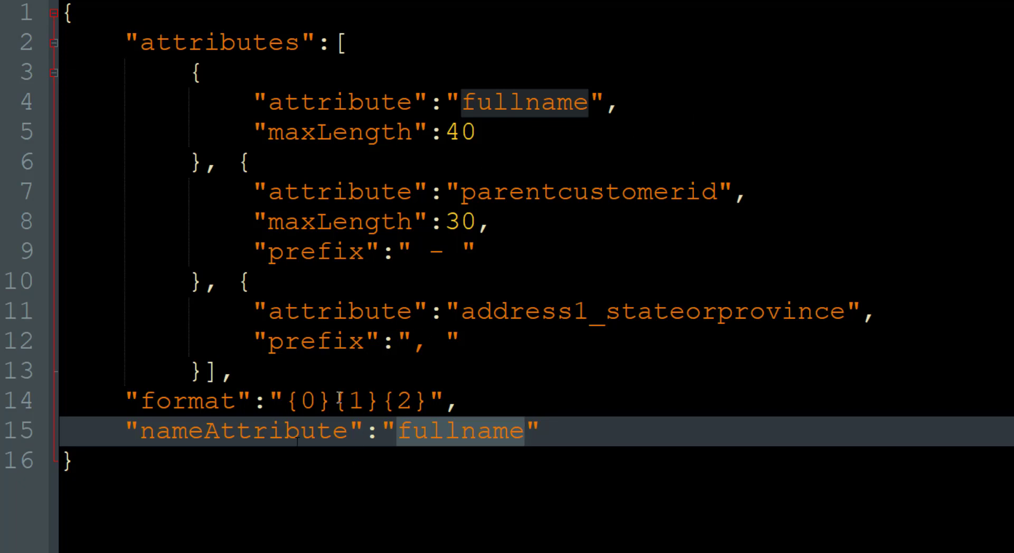
Review the Unsecure and Secure Configuration of the Pre RetrieveMultiple step on contact, and close it without updating.
key(ctrl+a)
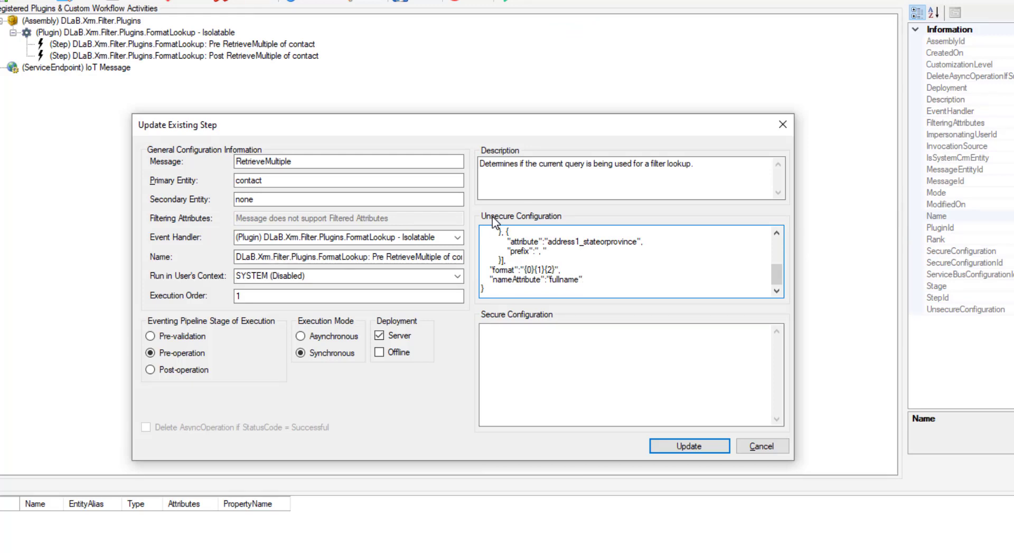
mouse_move(516, 219)
scroll(582, 270, up, 5)
scroll(582, 271, down, 5)
click(516, 373)
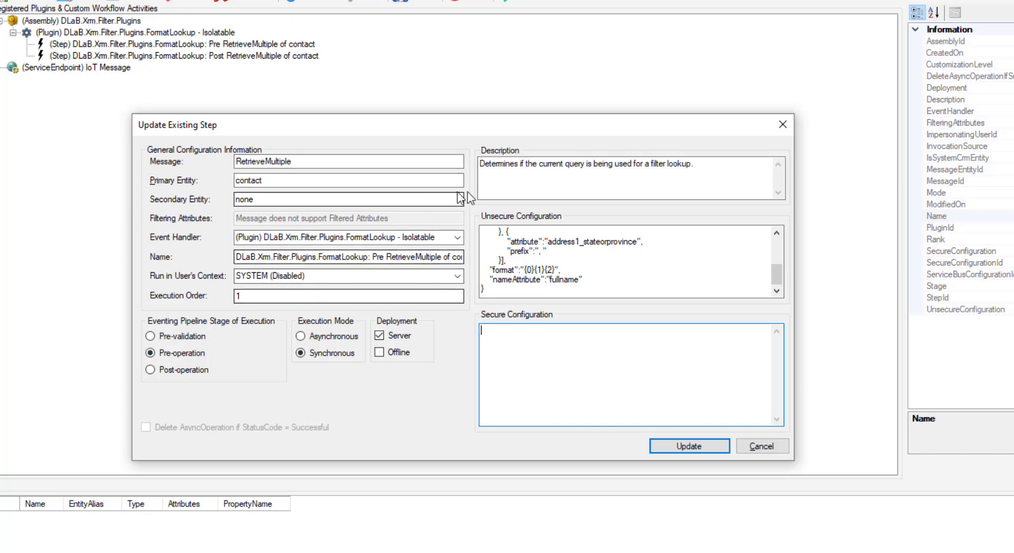
click(782, 125)
Review the description, name and unsecure JSON configuration of the Post RetrieveMultiple step on contact, and close it without updating.
click(211, 56)
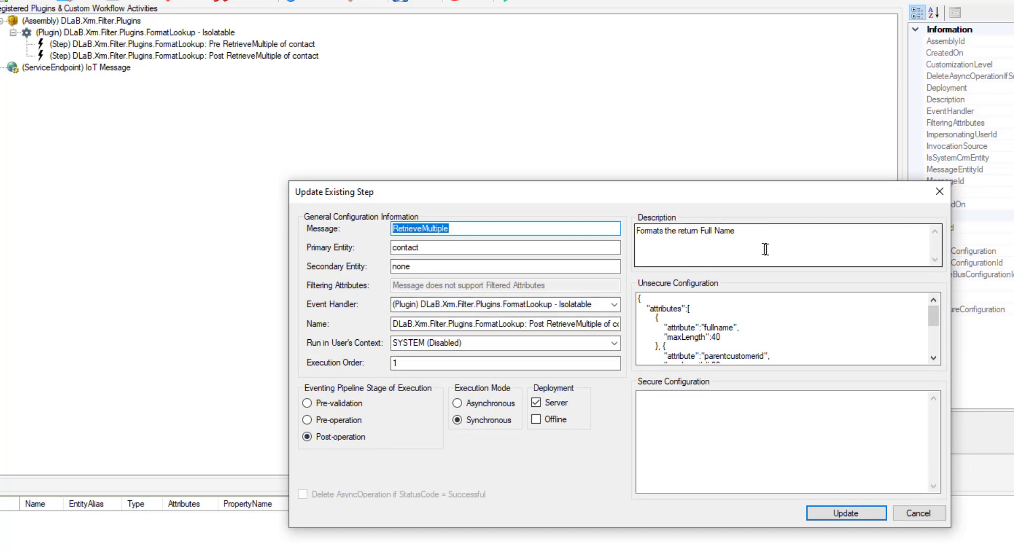
drag(765, 248, 618, 249)
click(791, 239)
scroll(731, 319, down, 6)
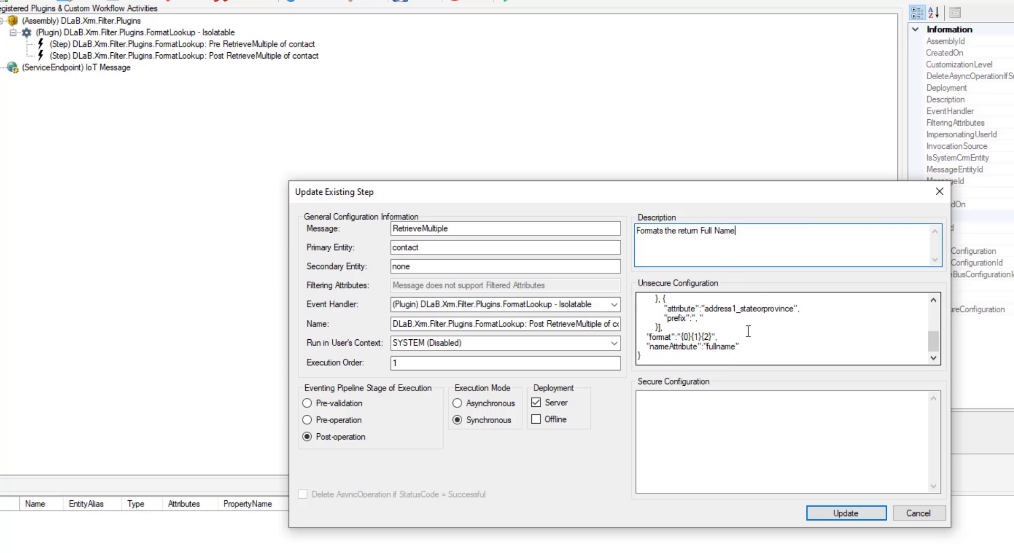
scroll(737, 334, up, 6)
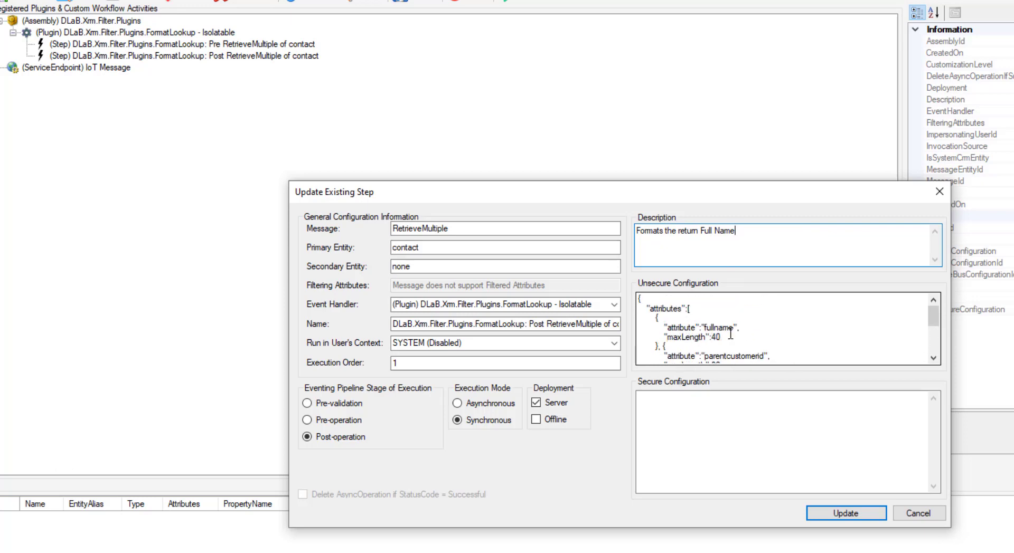
scroll(739, 330, down, 1)
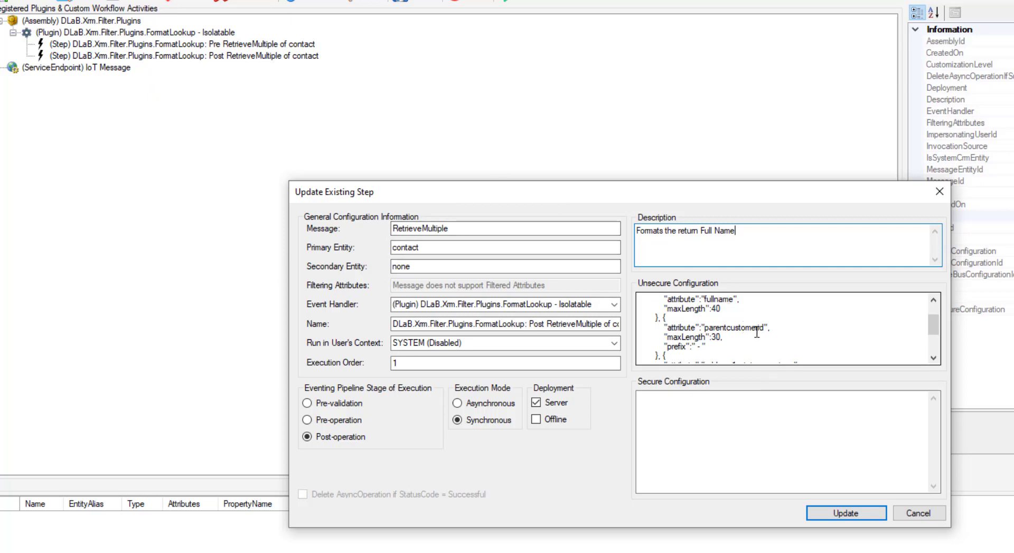
scroll(752, 310, down, 3)
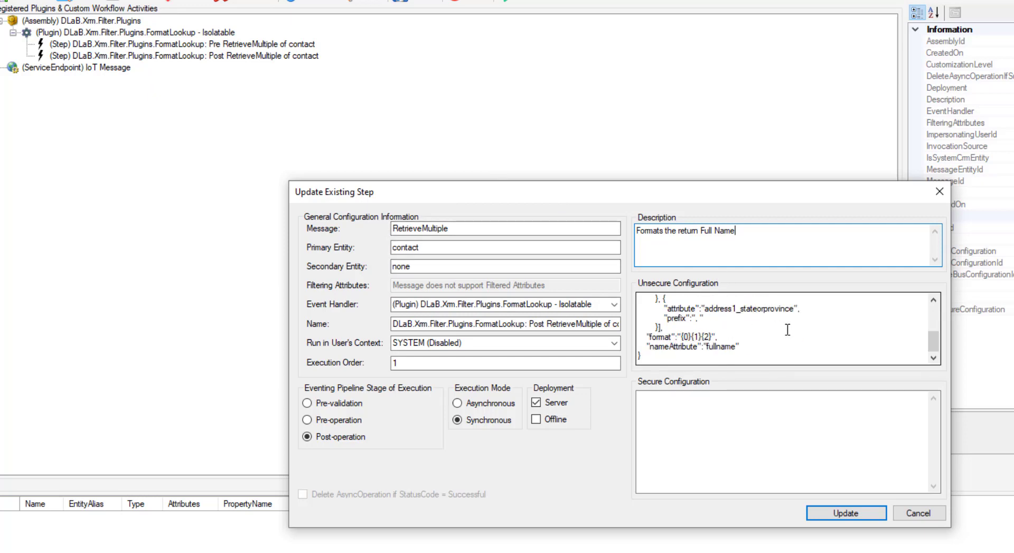
scroll(786, 330, up, 5)
scroll(761, 329, down, 3)
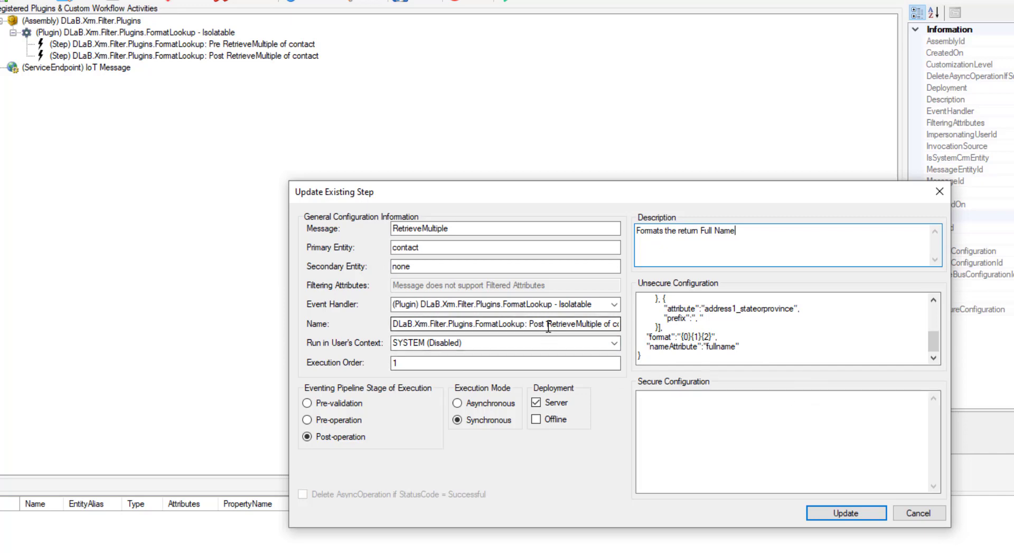
click(527, 325)
click(717, 458)
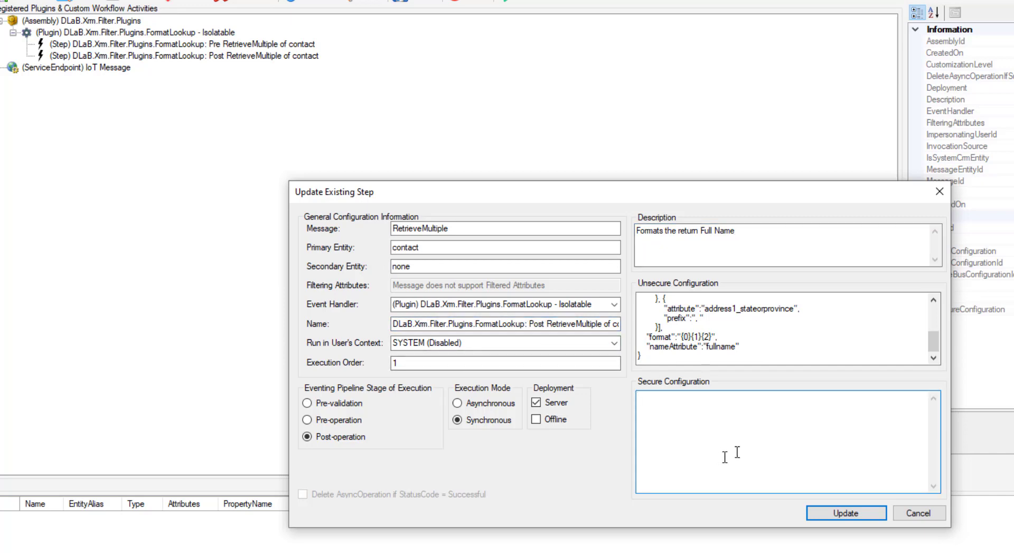
click(718, 348)
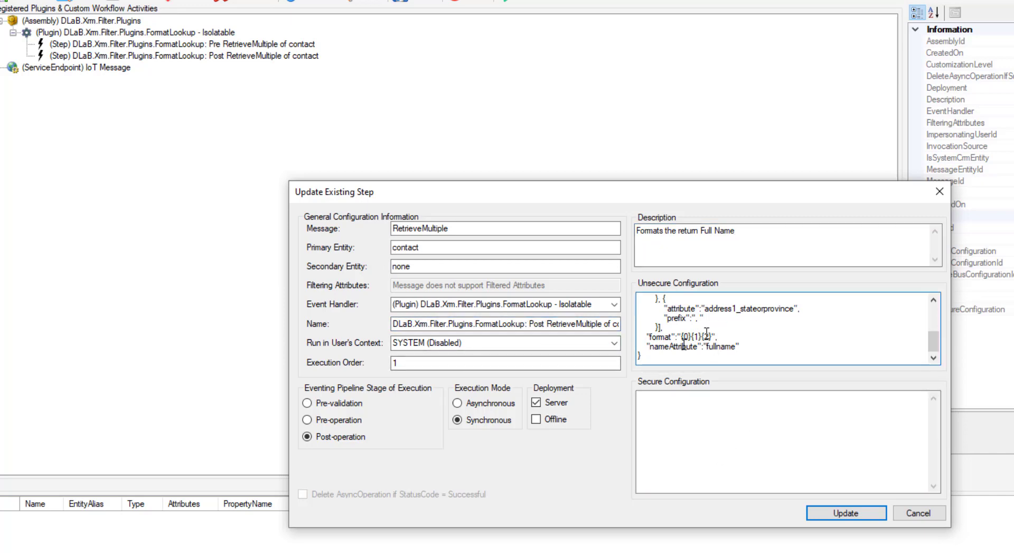
double_click(536, 324)
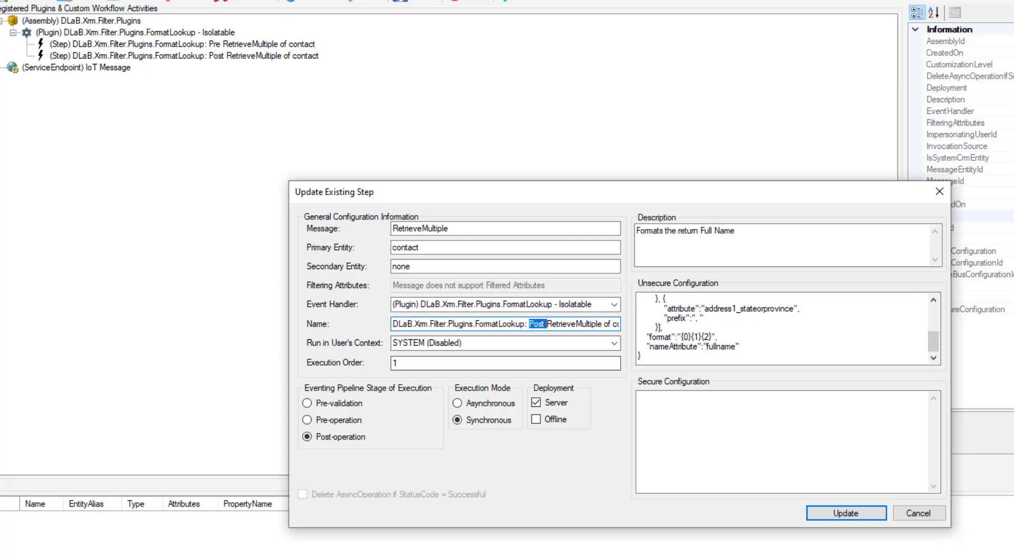
click(929, 517)
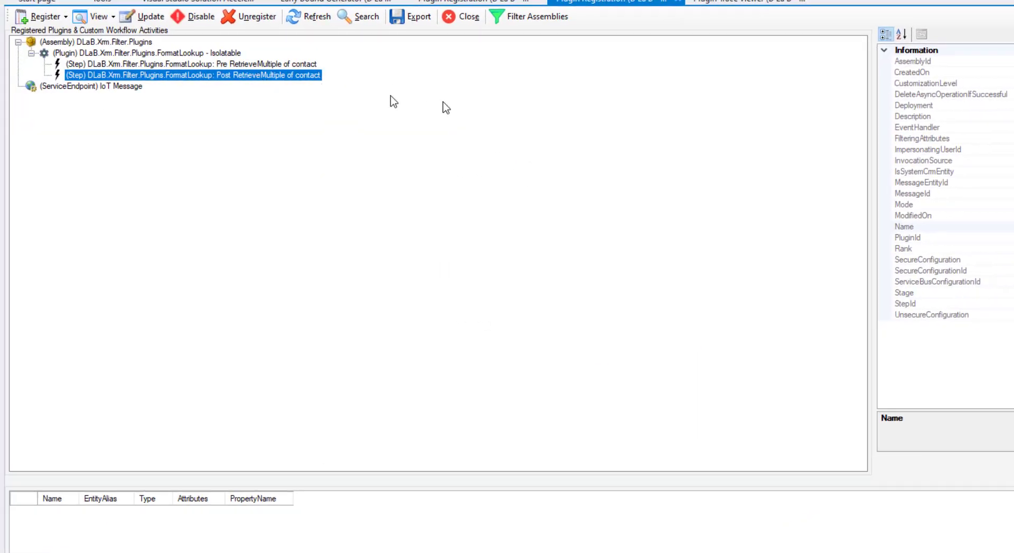
Remove the parentcustomerid entry from the Post RetrieveMultiple step's unsecure configuration, set the format to "{0}{1}", copy the JSON and update the step.
double_click(235, 71)
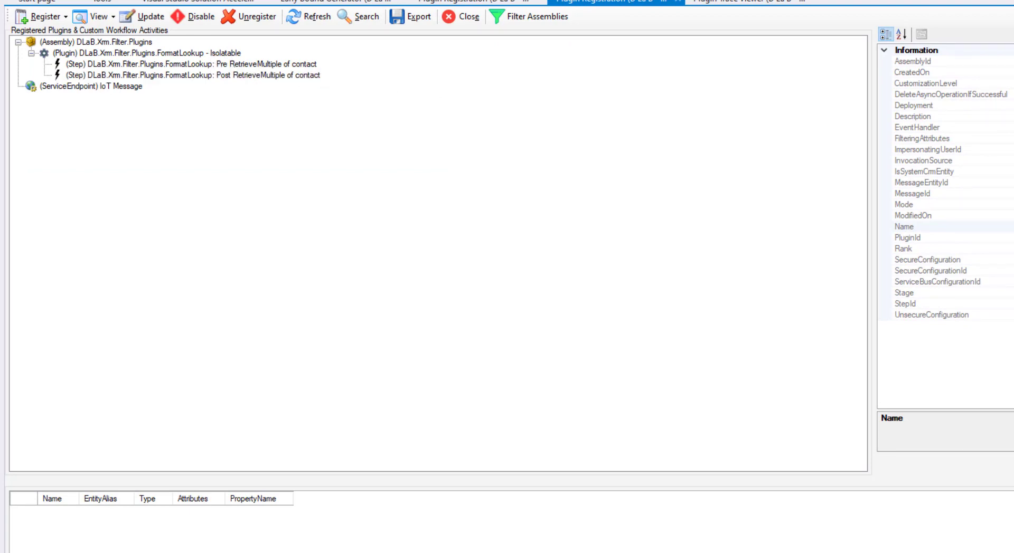
scroll(607, 258, down, 1)
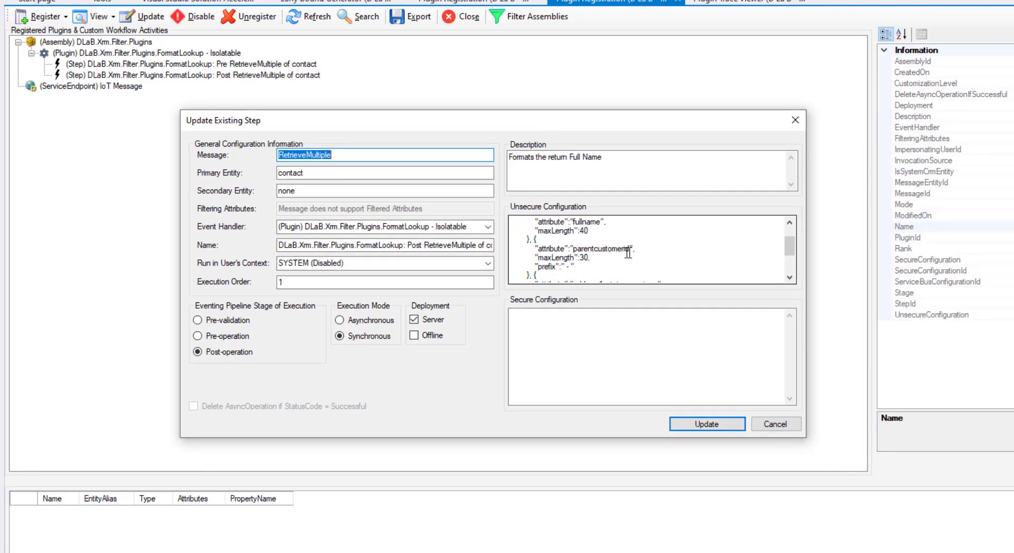
scroll(628, 253, down, 1)
scroll(567, 259, up, 1)
drag(530, 274, 531, 239)
key(Delete)
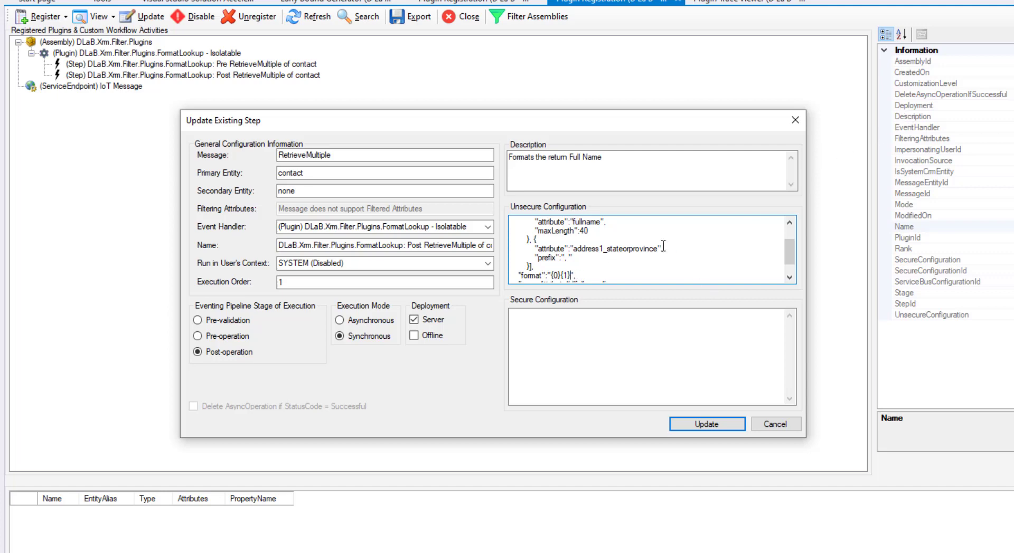
key(ctrl+a)
click(713, 429)
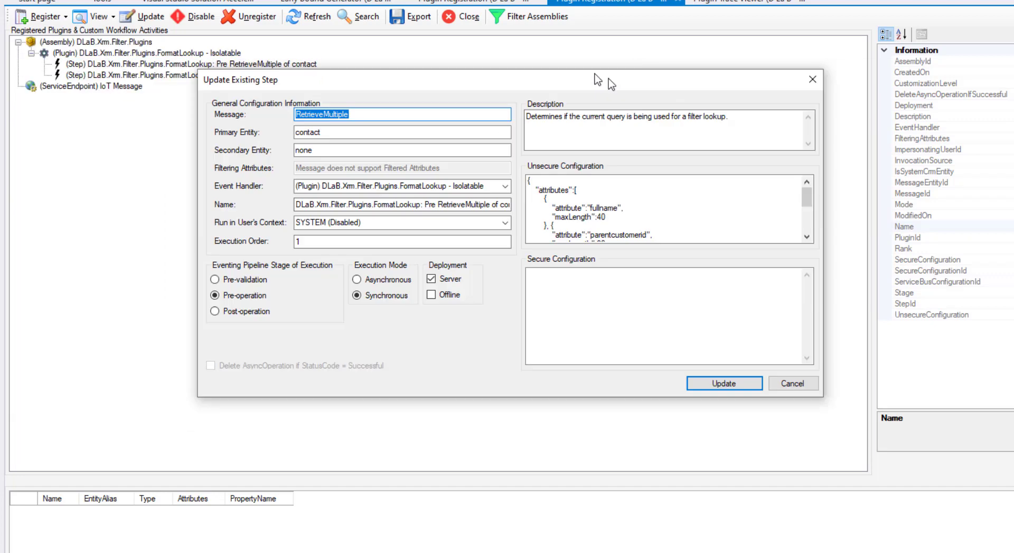
Replace the Pre RetrieveMultiple step's unsecure configuration with the copied JSON and update the step.
drag(609, 79, 594, 75)
click(648, 178)
key(ctrl+a)
key(ctrl+v)
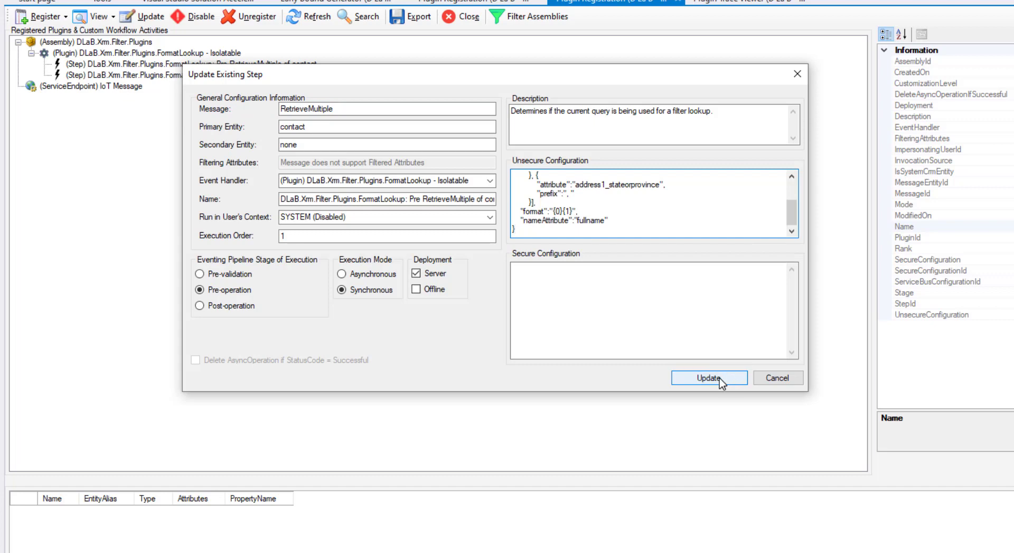
click(717, 378)
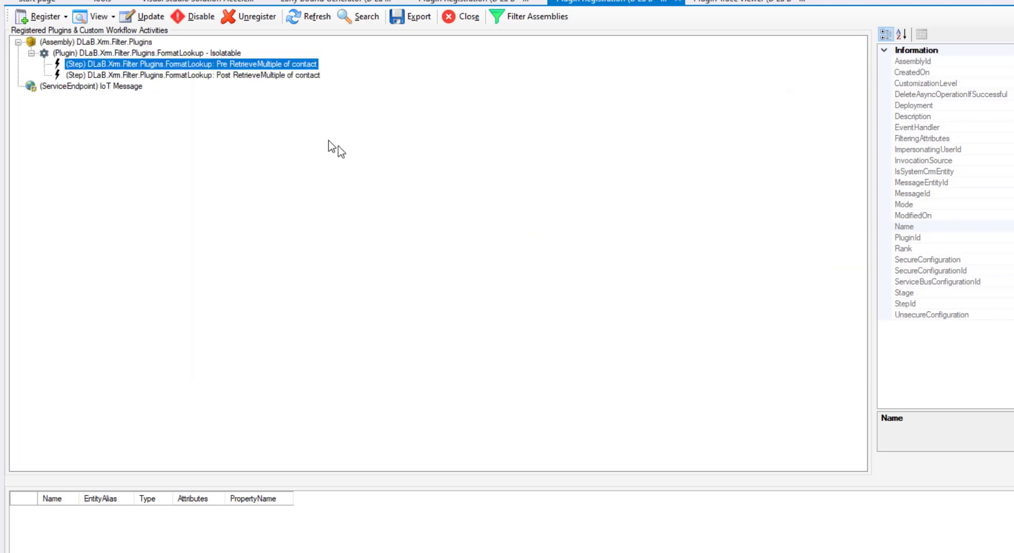
Switch to Dynamics 365, reopen the Primary Contact column filter and search for "We" to check the lookup format.
key(alt+Tab)
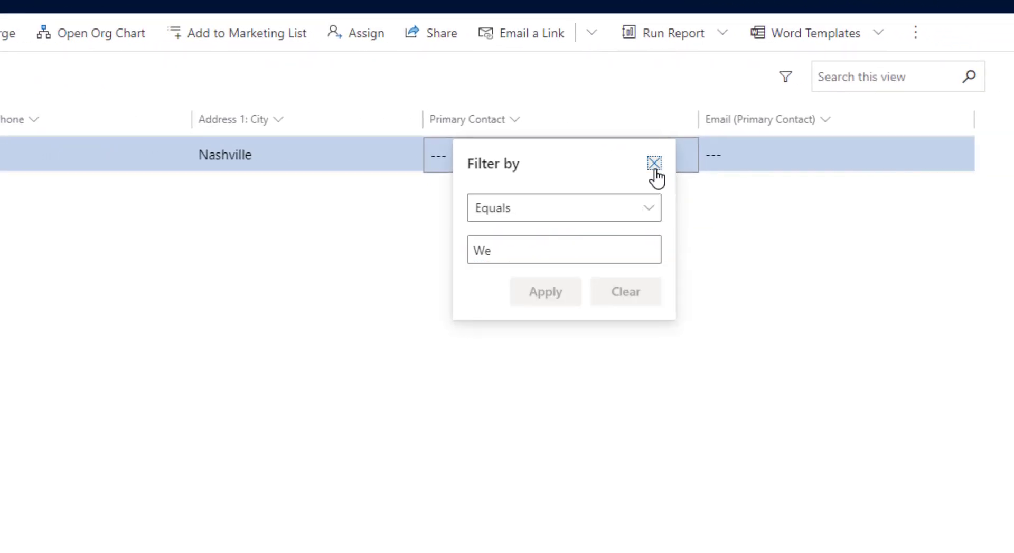
click(654, 164)
click(515, 120)
click(525, 216)
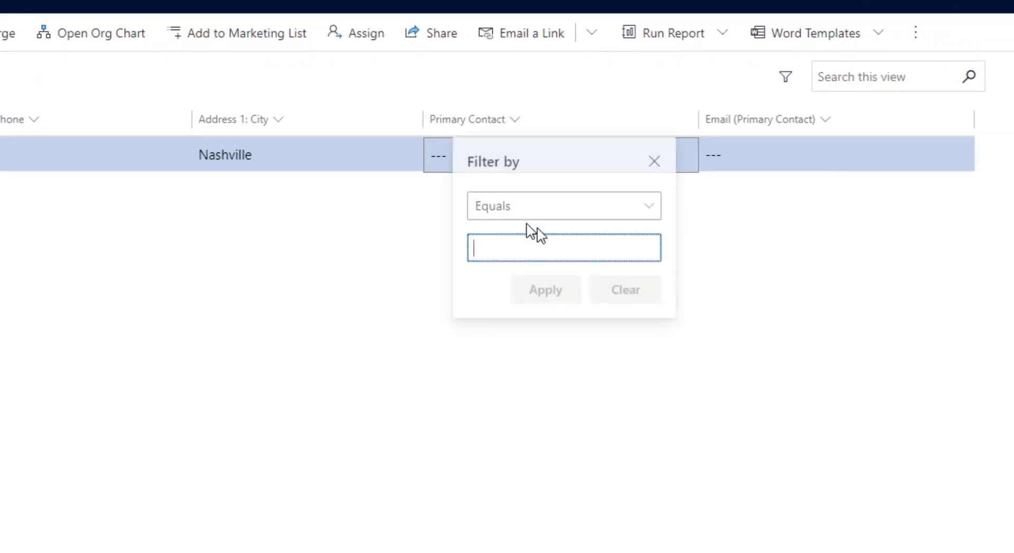
text(We)
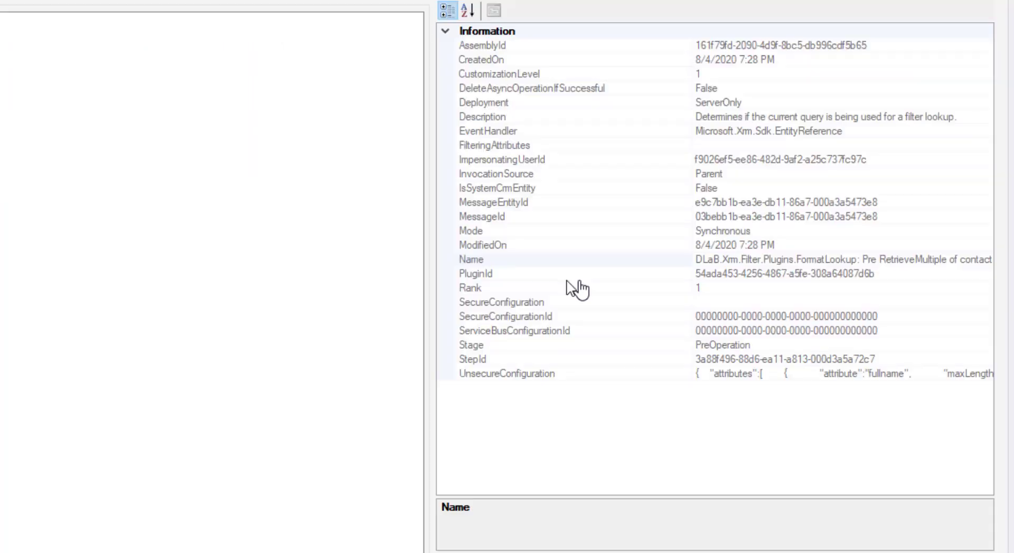
Switch to Plugin Trace Viewer, retrieve the latest logs and examine the FormatLookup execution durations and timer message.
click(796, 12)
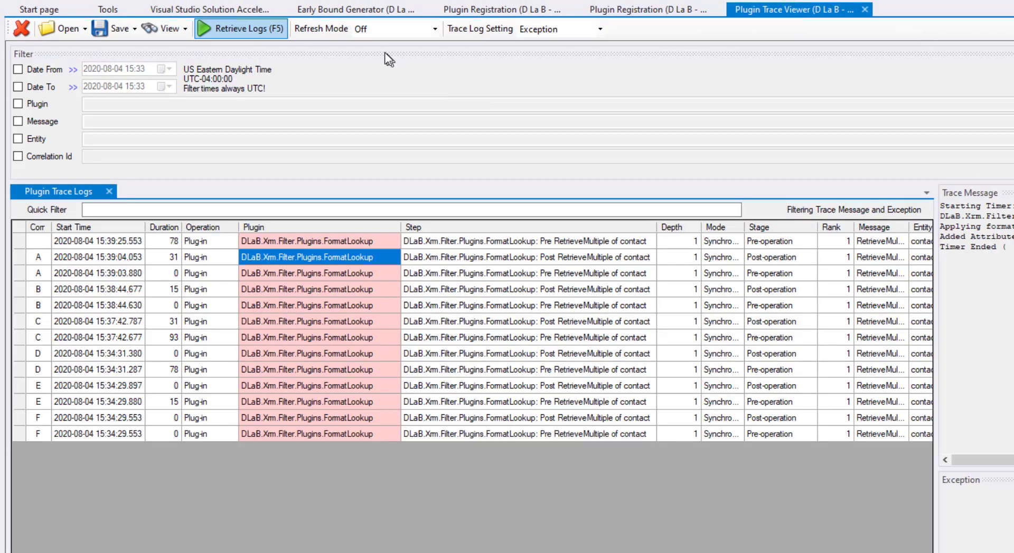
click(214, 29)
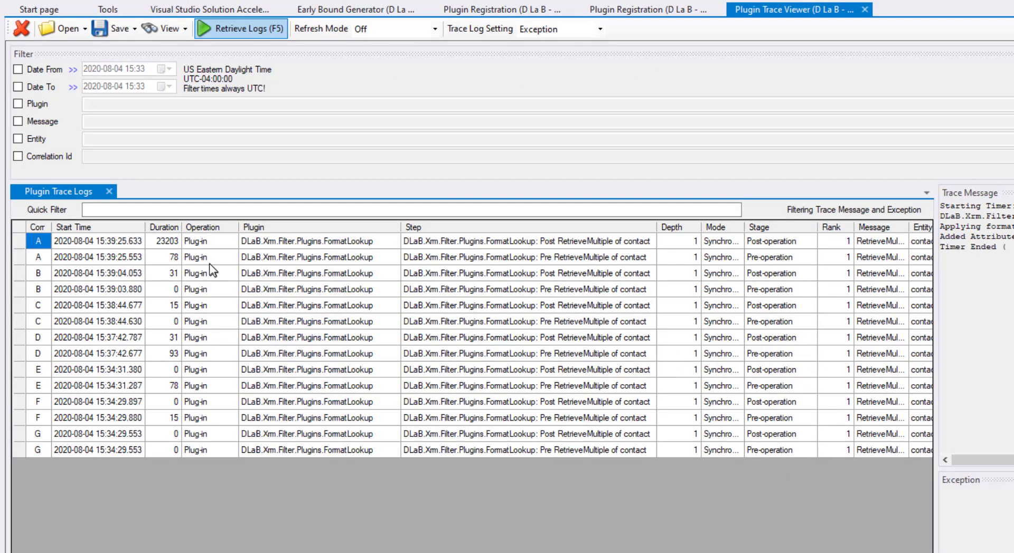
click(157, 244)
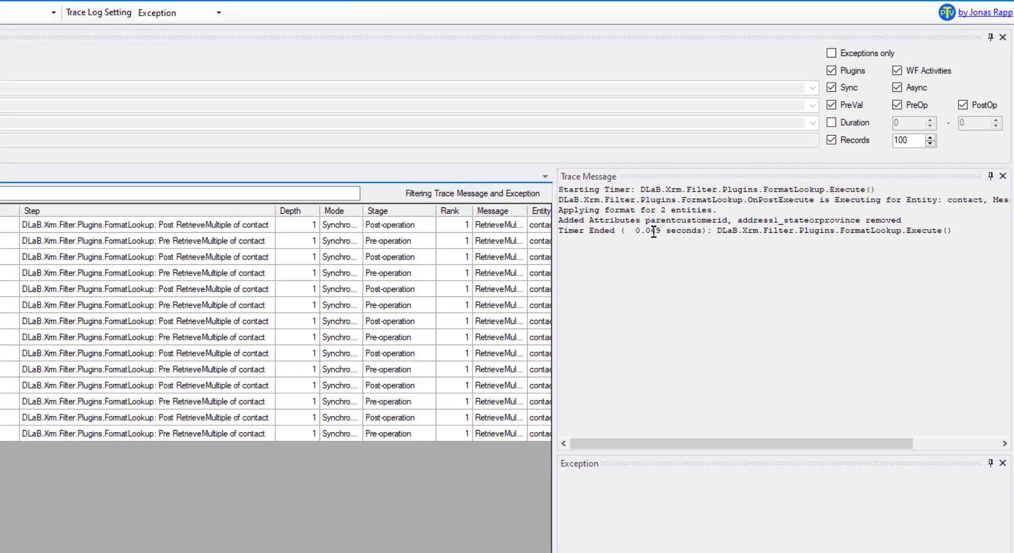
drag(680, 232, 634, 233)
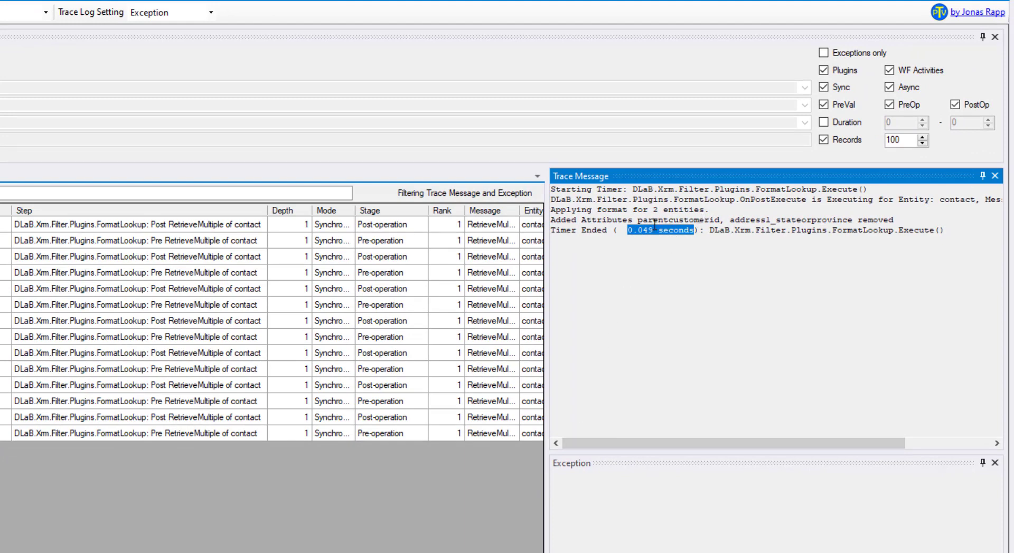
click(164, 256)
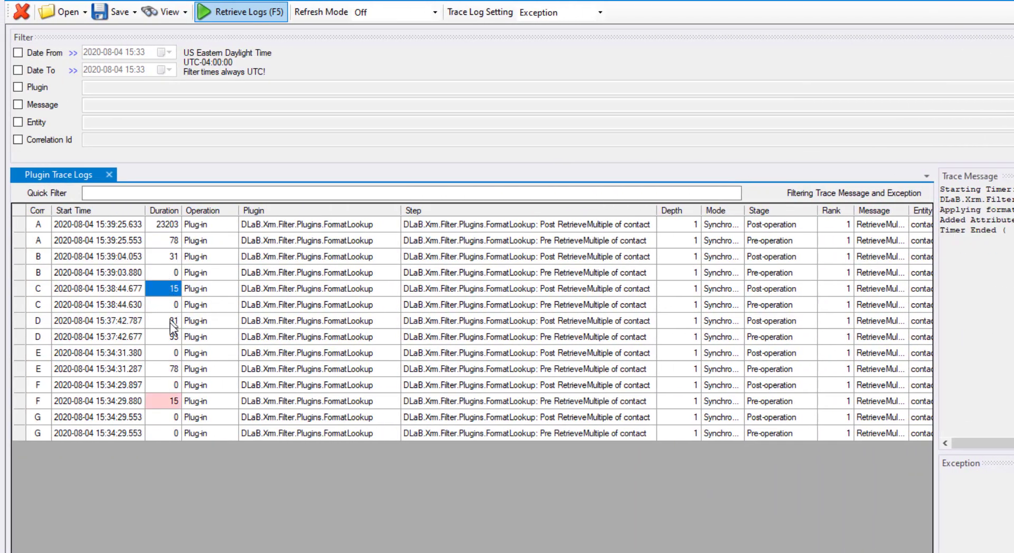
Set the plugin trace log setting to Exception and confirm the change.
click(167, 337)
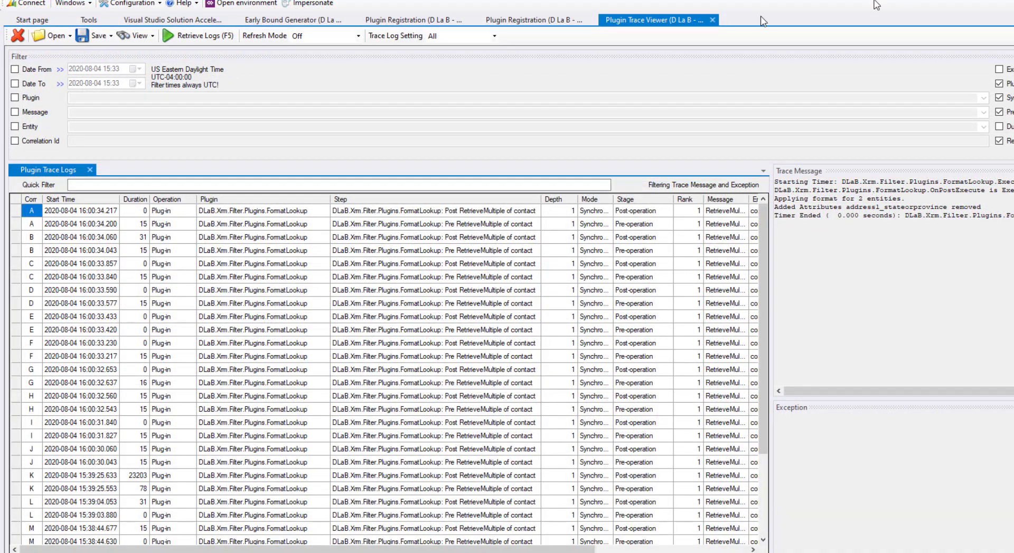
click(493, 36)
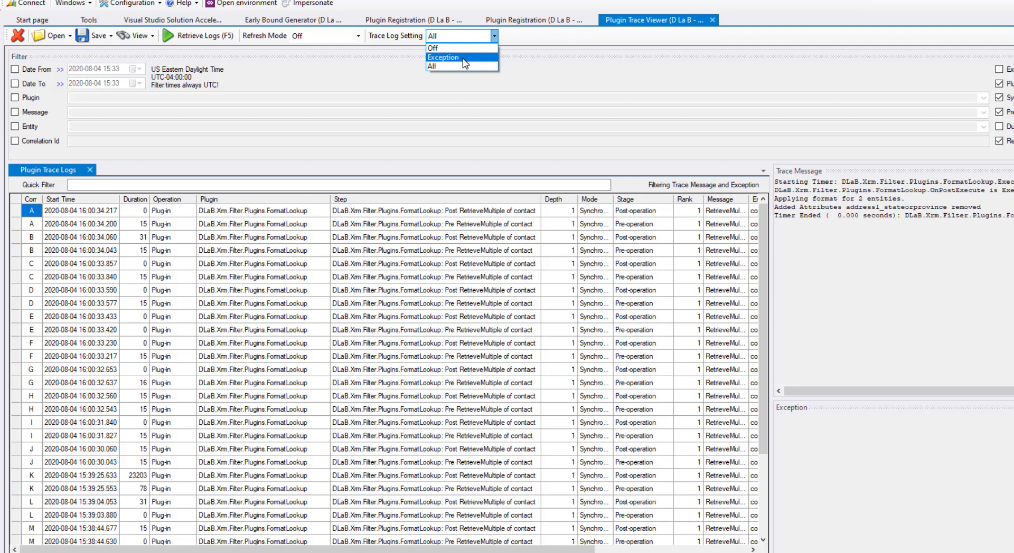
click(463, 58)
click(627, 345)
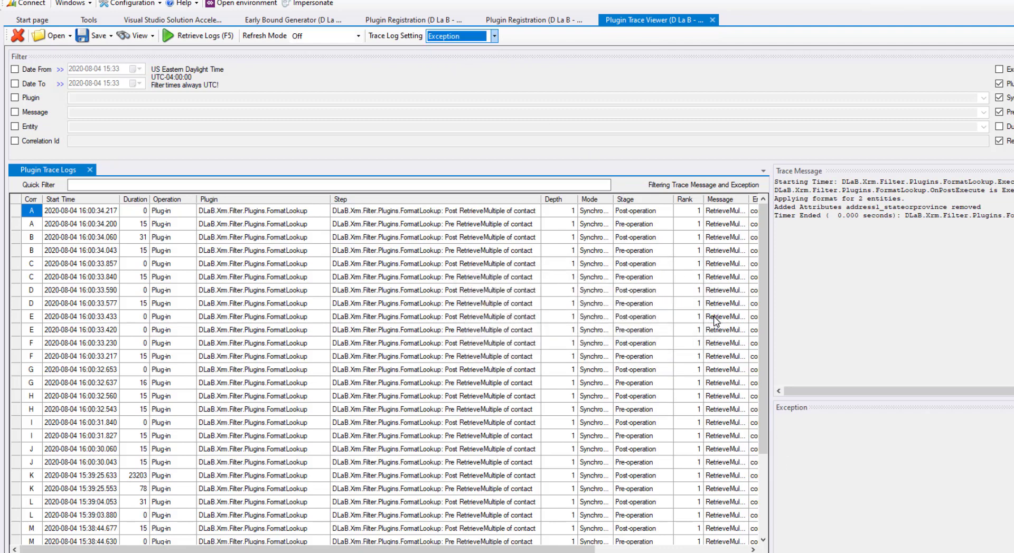
click(598, 339)
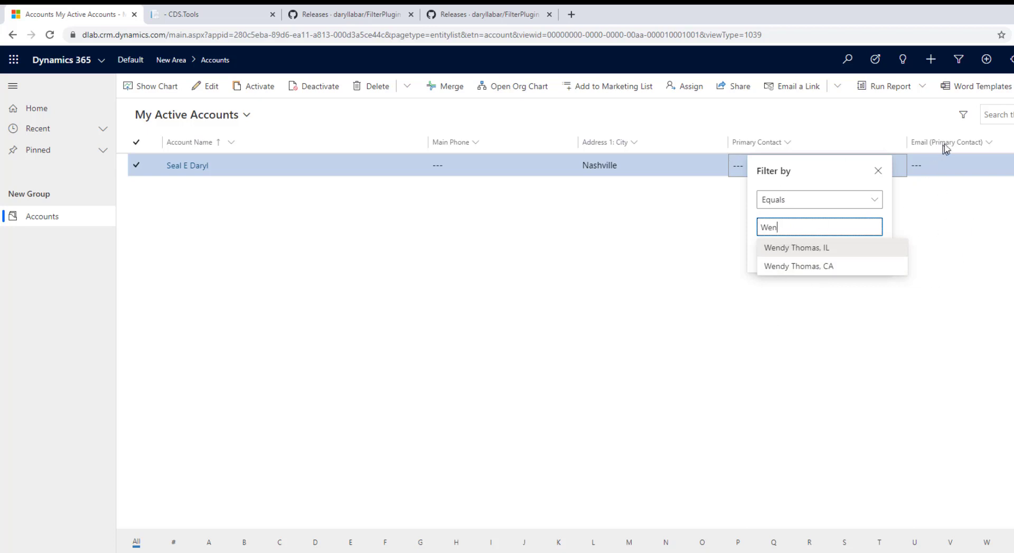
Open the advanced filters of the My Active Accounts view and add a condition row on the Primary Contact column.
click(962, 116)
click(640, 196)
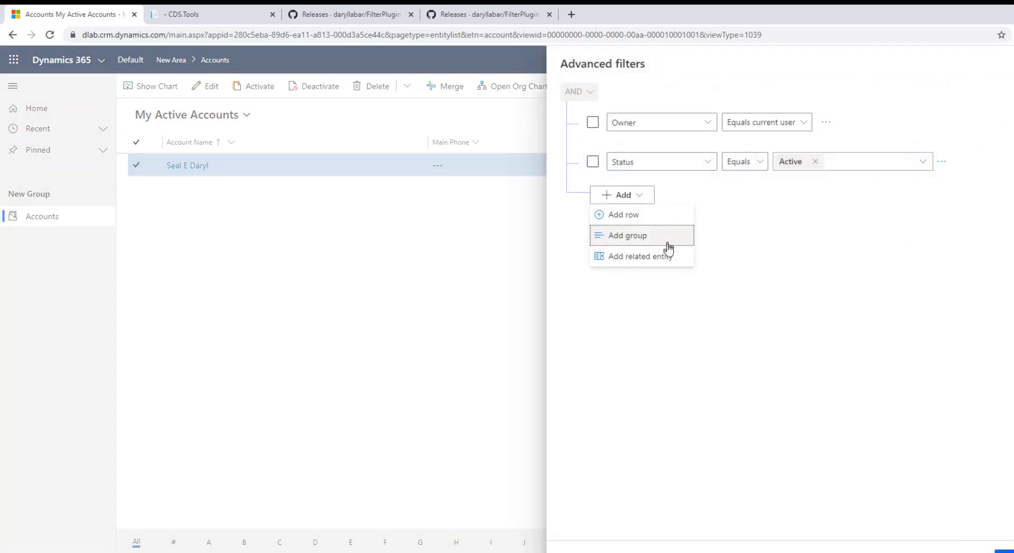
click(634, 217)
click(679, 201)
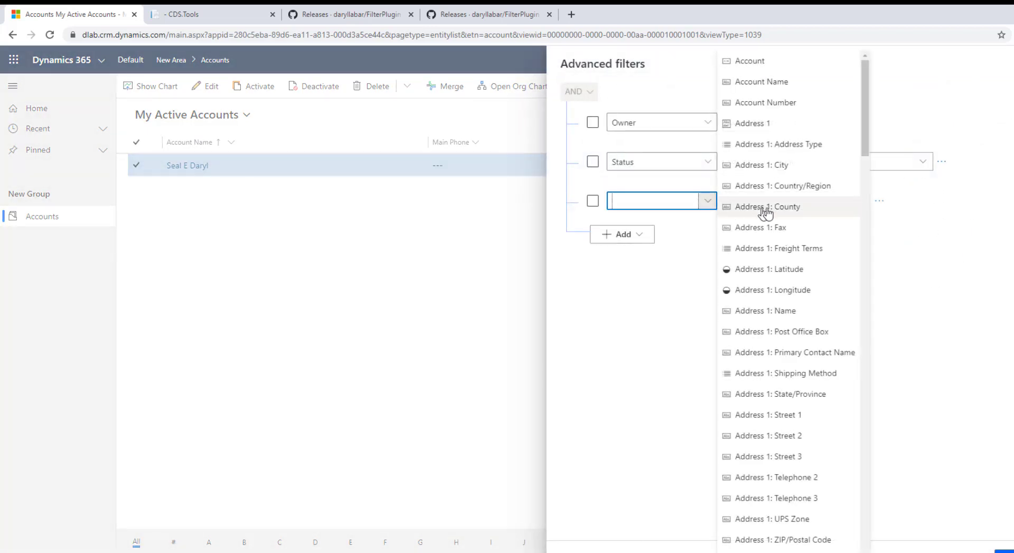
scroll(787, 317, down, 5)
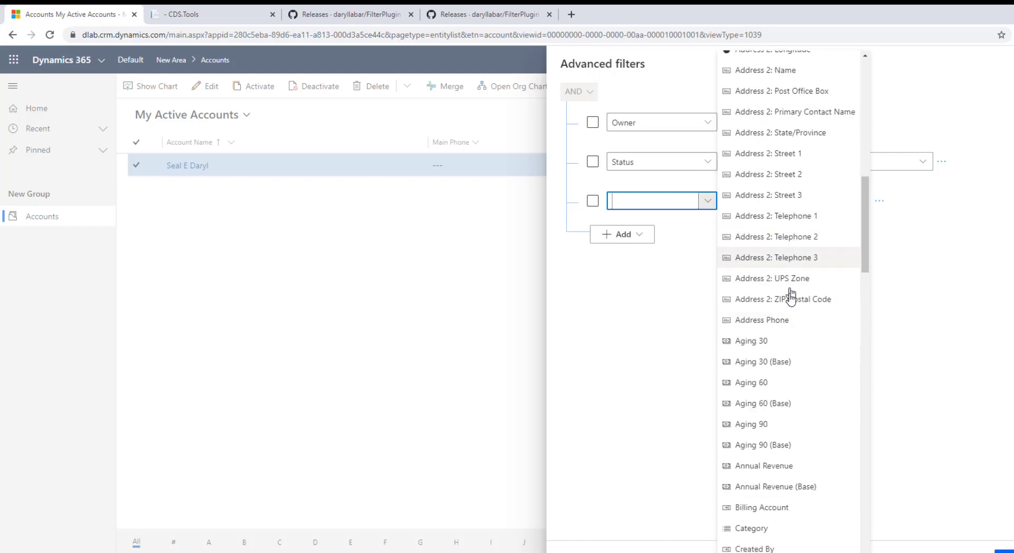
click(639, 195)
text(p)
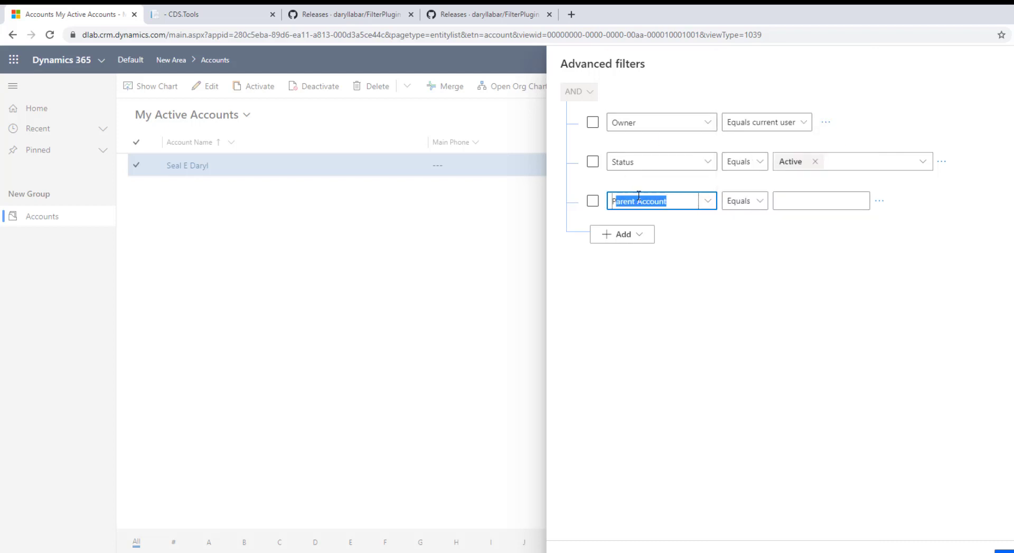
text(rimary Conta)
key(Return)
Search the Primary Contact condition's value for "W" to check the lookup format, and close the advanced filters.
click(847, 202)
text(W)
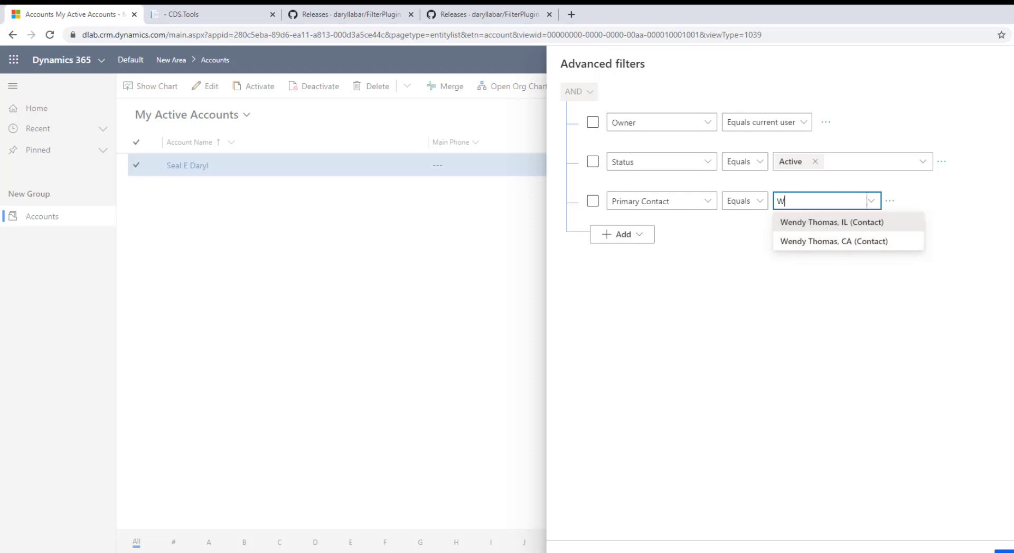
click(1013, 552)
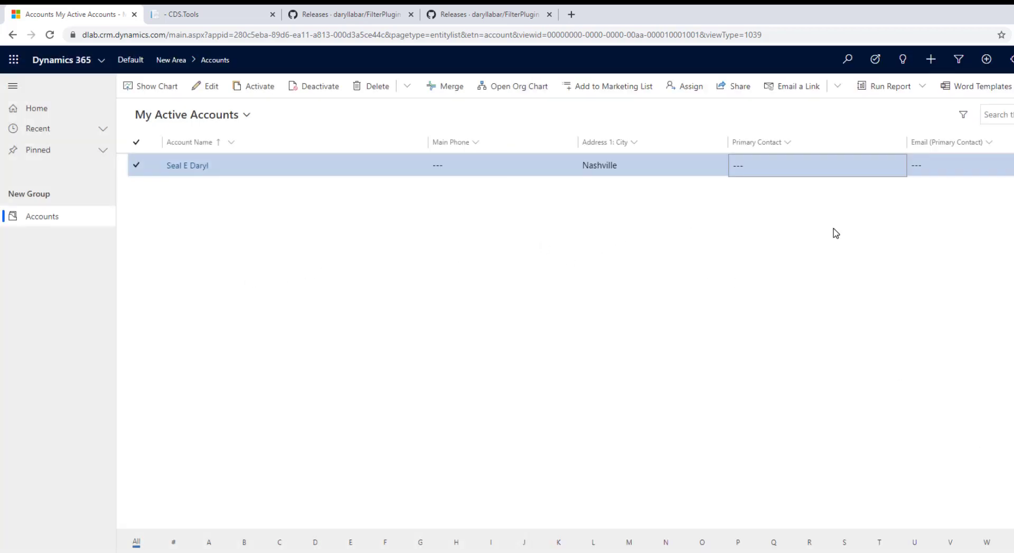